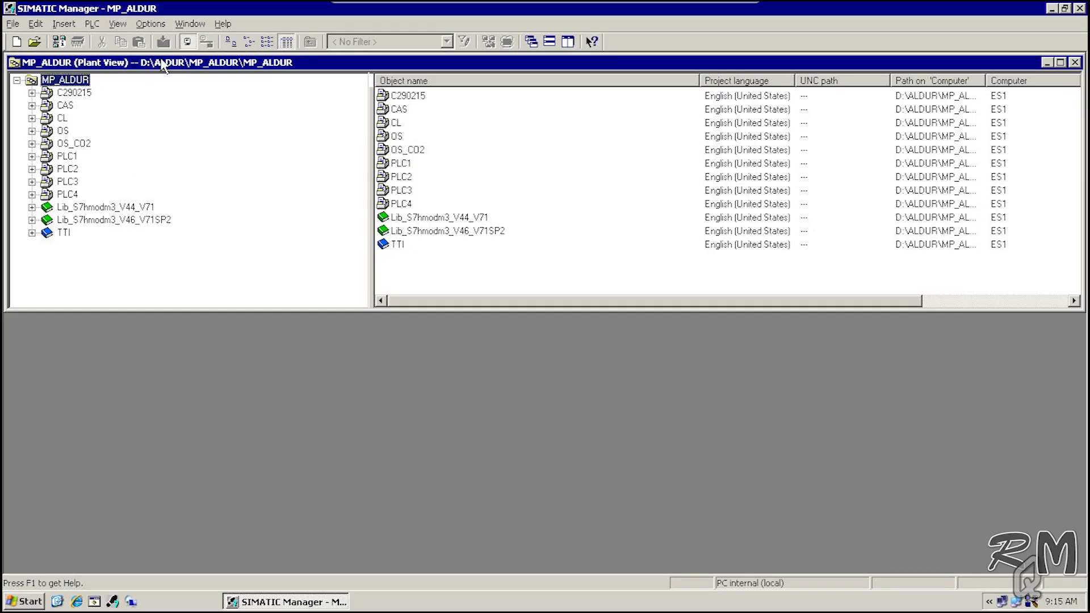
# - Open MP_ALDUR's Component view, tile it vertically with the Plant View, and narrow the Plant View tree
pyautogui.click(117, 26)
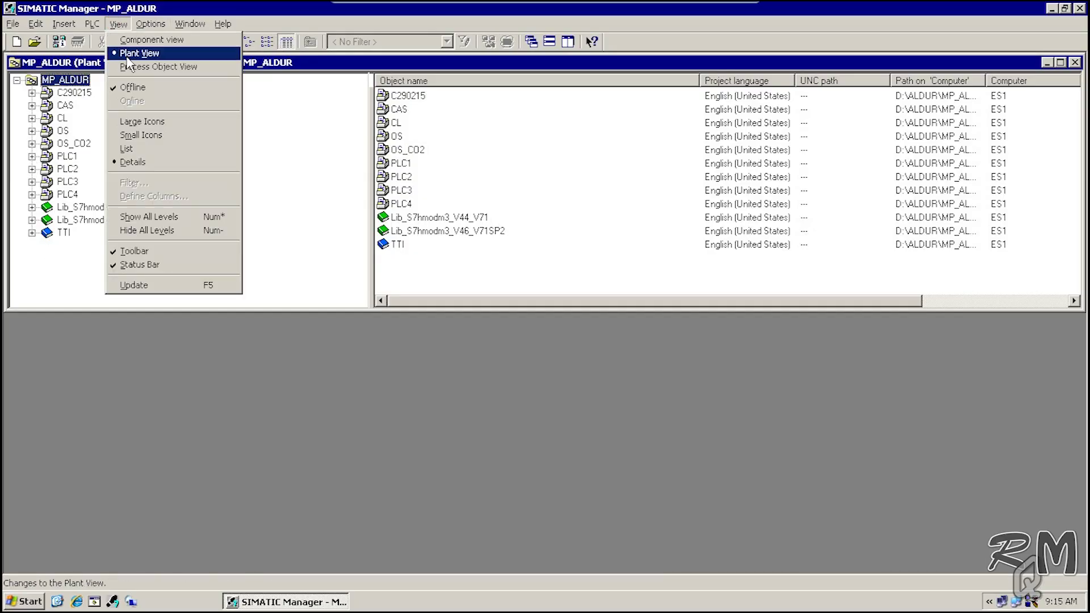
pyautogui.click(125, 41)
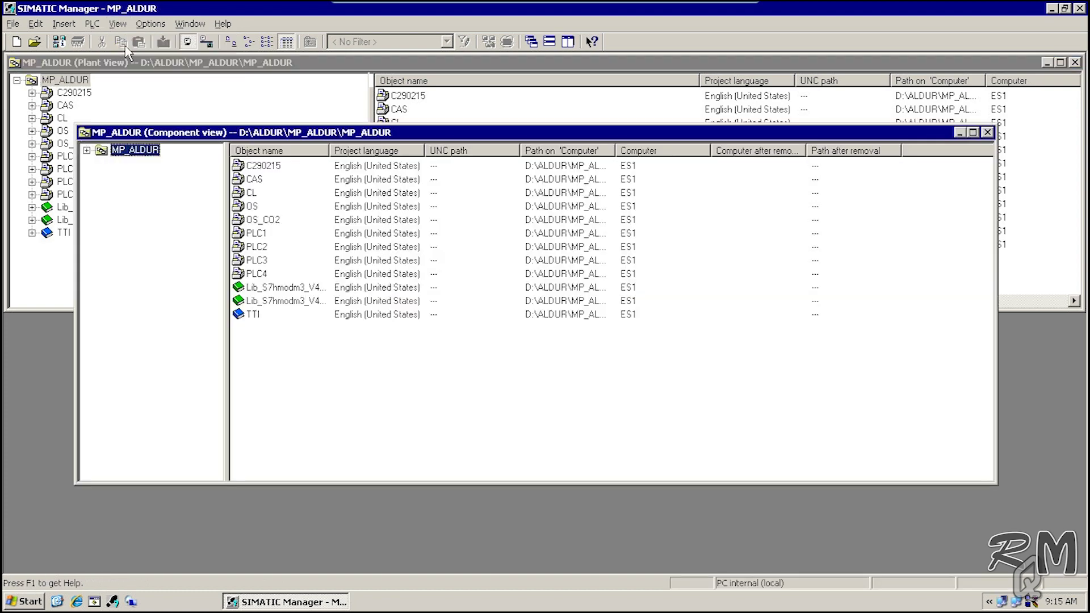
pyautogui.click(550, 43)
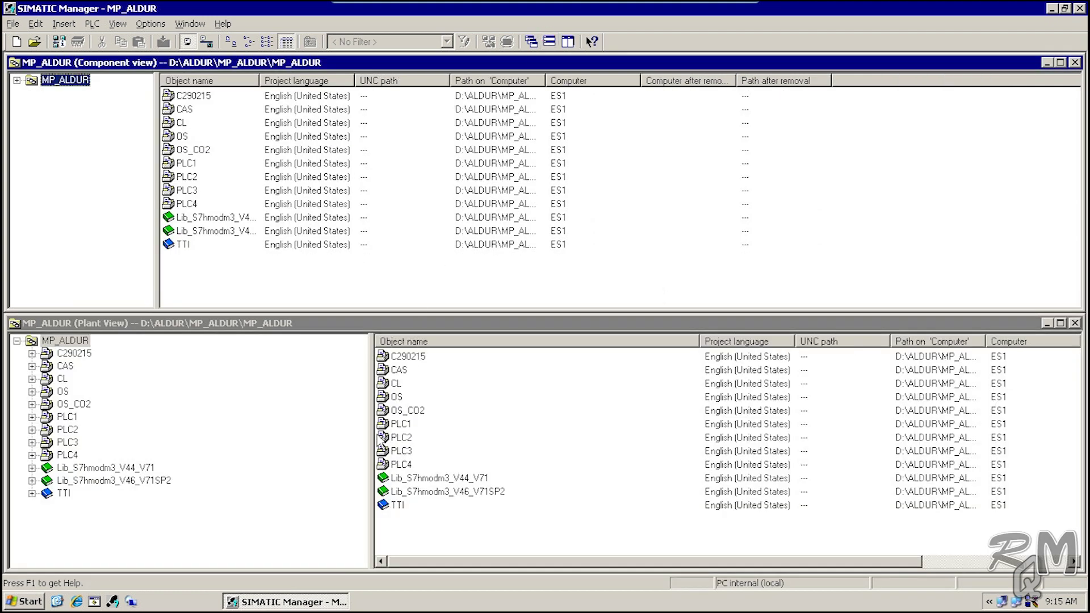
pyautogui.moveTo(370, 430); pyautogui.dragTo(165, 448)
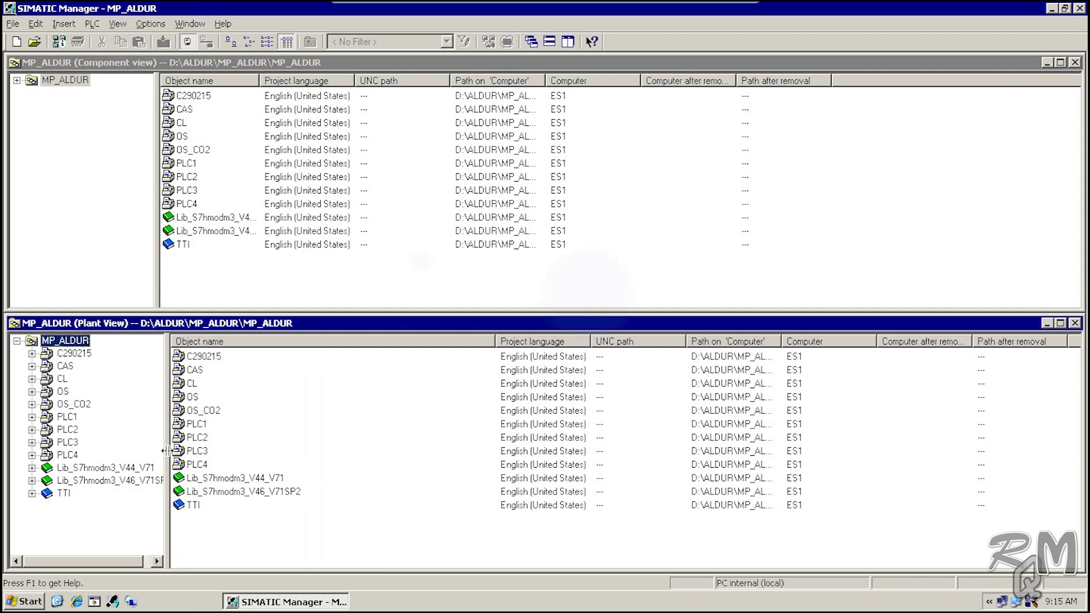
pyautogui.moveTo(165, 450); pyautogui.dragTo(159, 453)
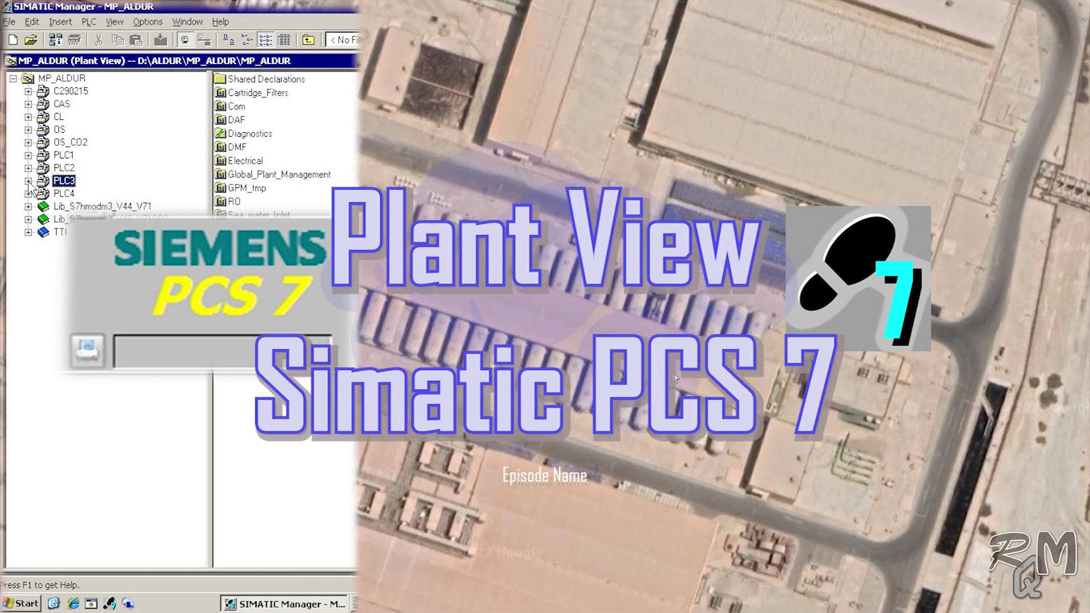
# - Expand PLC3, DMF and Stream_B in the Plant View, then select DMF18B to list its blocks
pyautogui.click(28, 181)
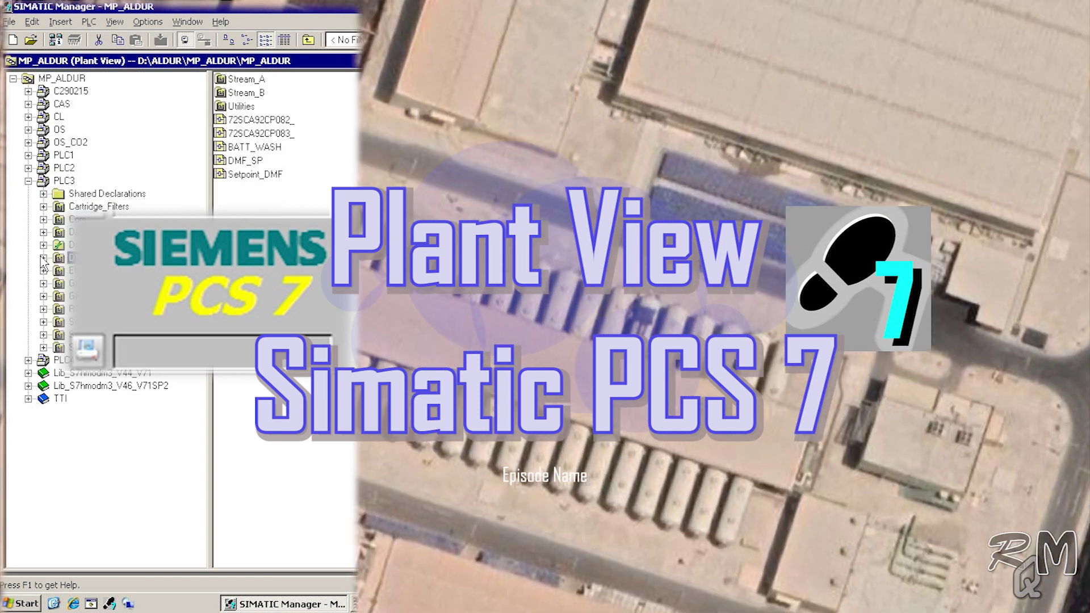
pyautogui.click(43, 258)
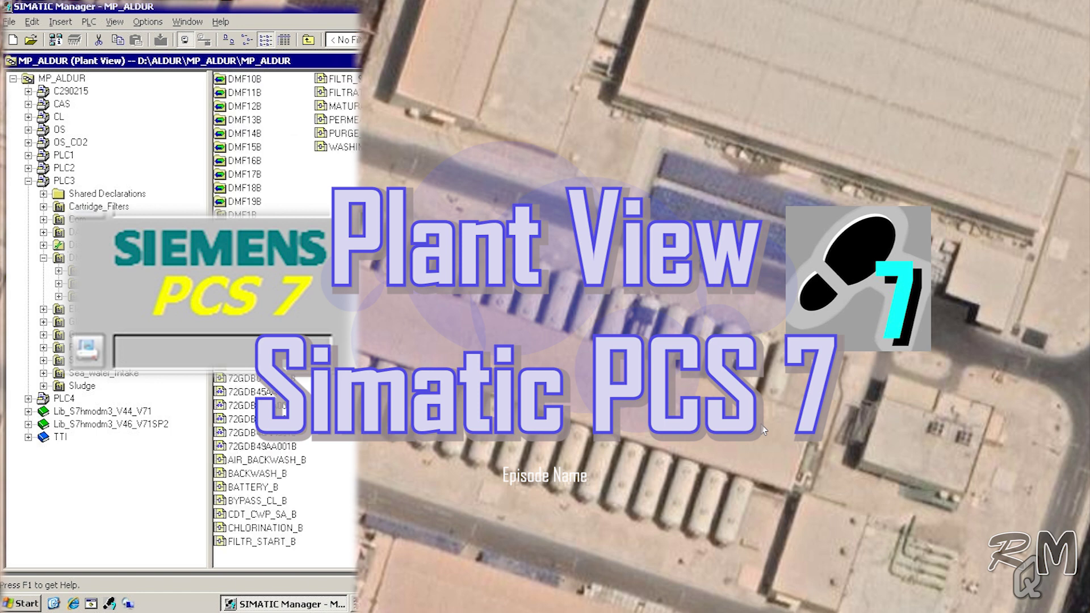
pyautogui.click(59, 283)
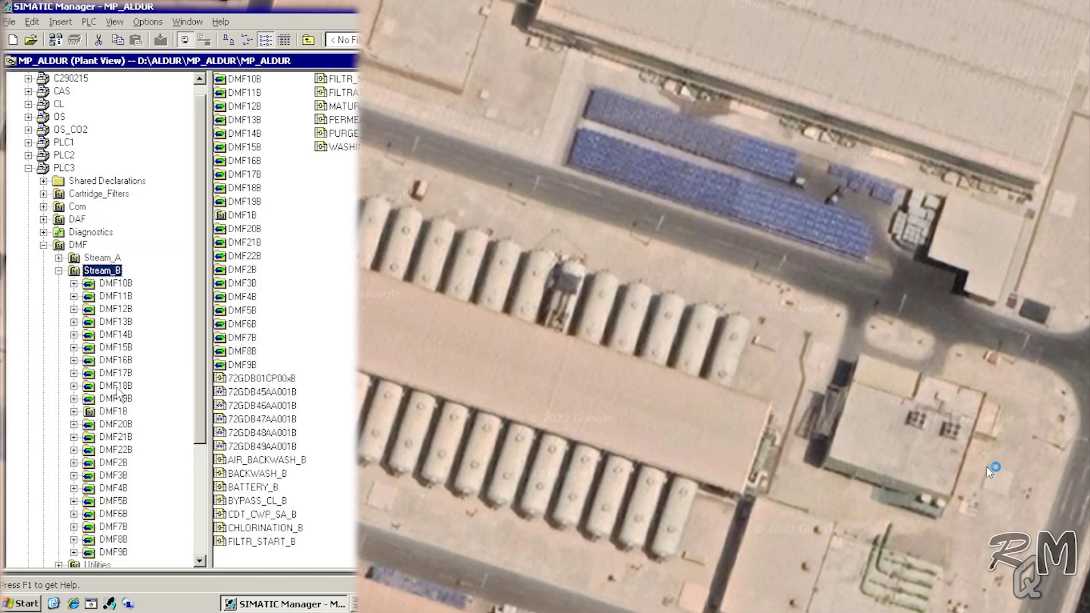
pyautogui.click(116, 386)
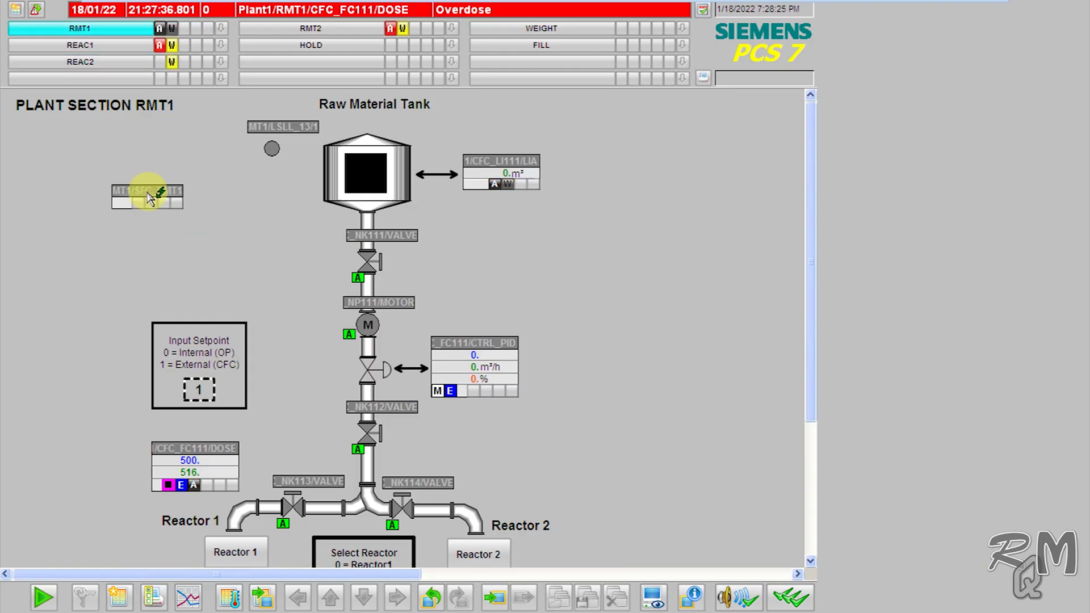
# - Start the SFC_RMT1 sequence from its faceplate, confirm with OK, and close the faceplate
pyautogui.click(148, 196)
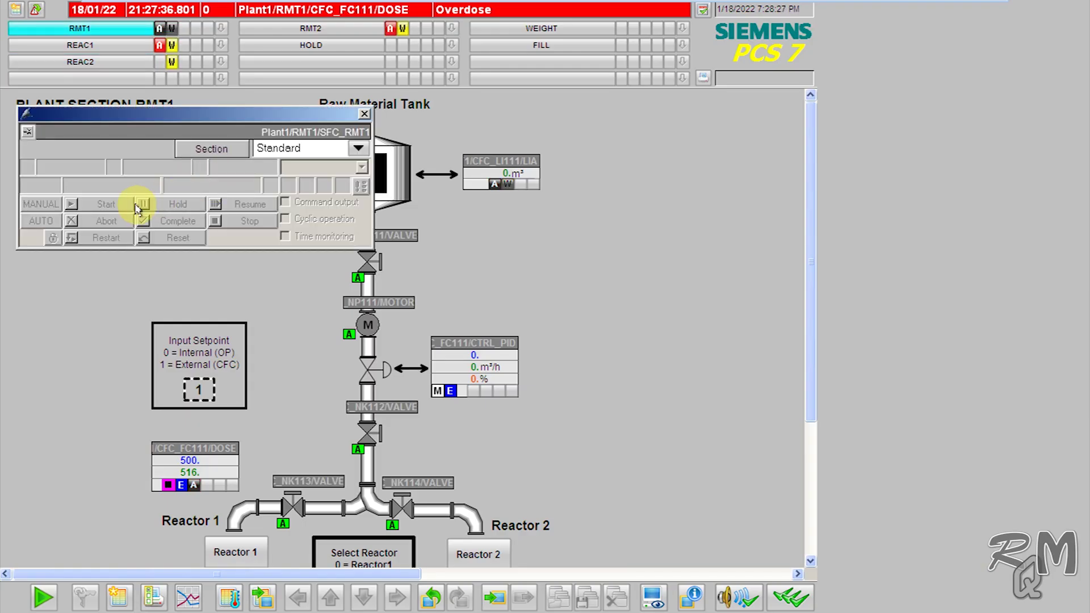
pyautogui.click(95, 208)
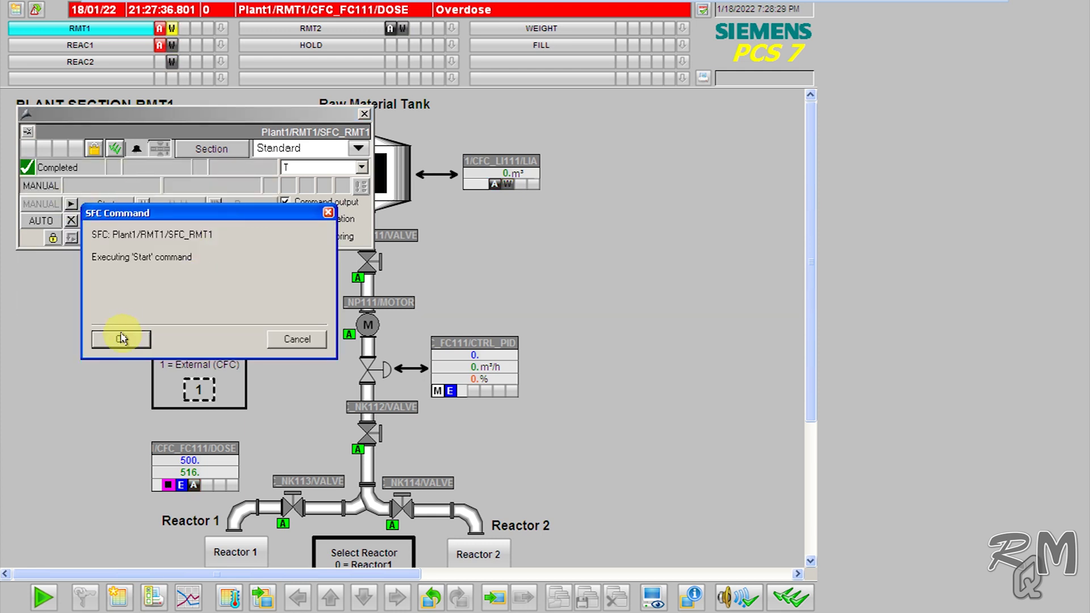
pyautogui.click(123, 339)
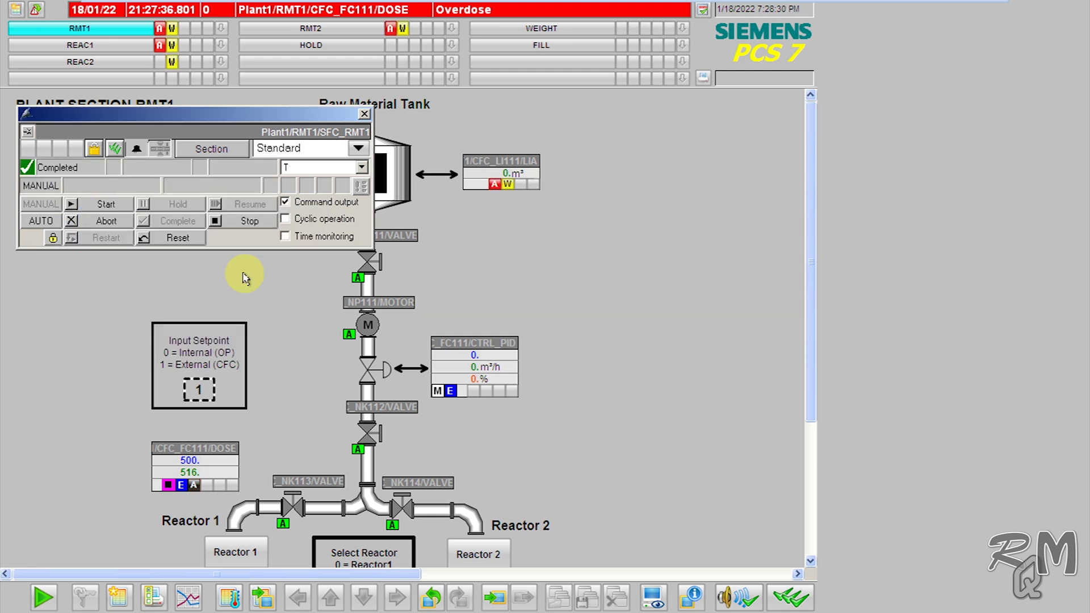
pyautogui.click(364, 116)
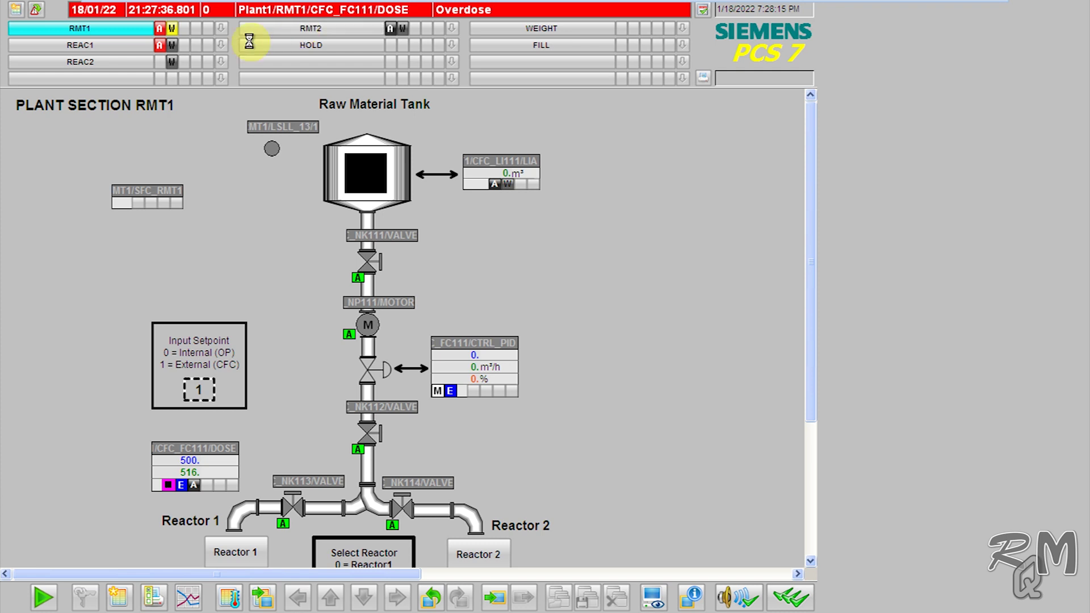
# - View the REAC1 and REAC2 reactor pictures, then return to the RMT1 picture
pyautogui.click(117, 47)
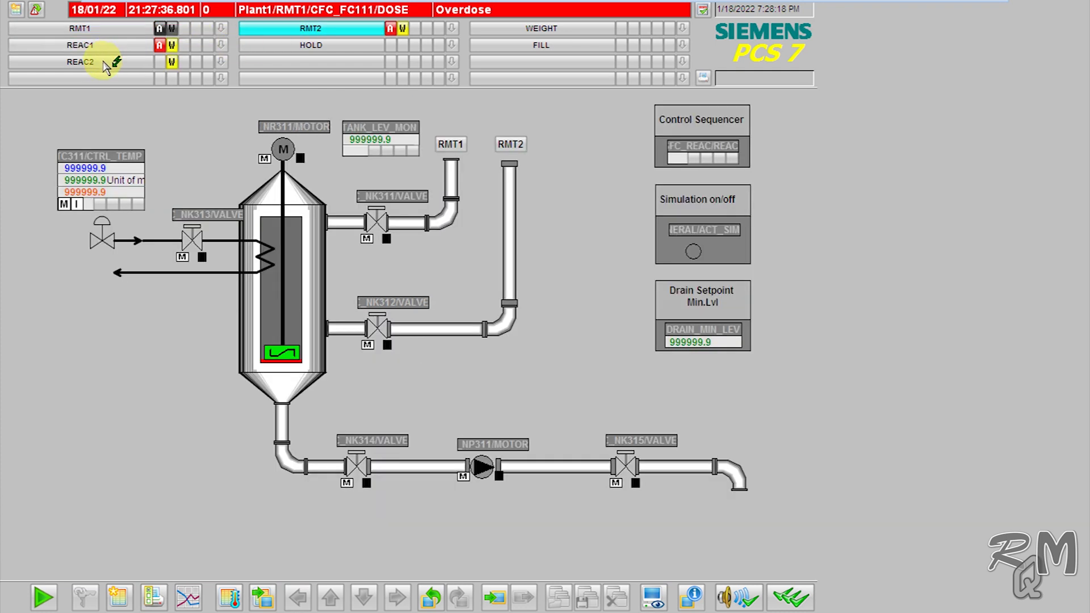
pyautogui.click(101, 61)
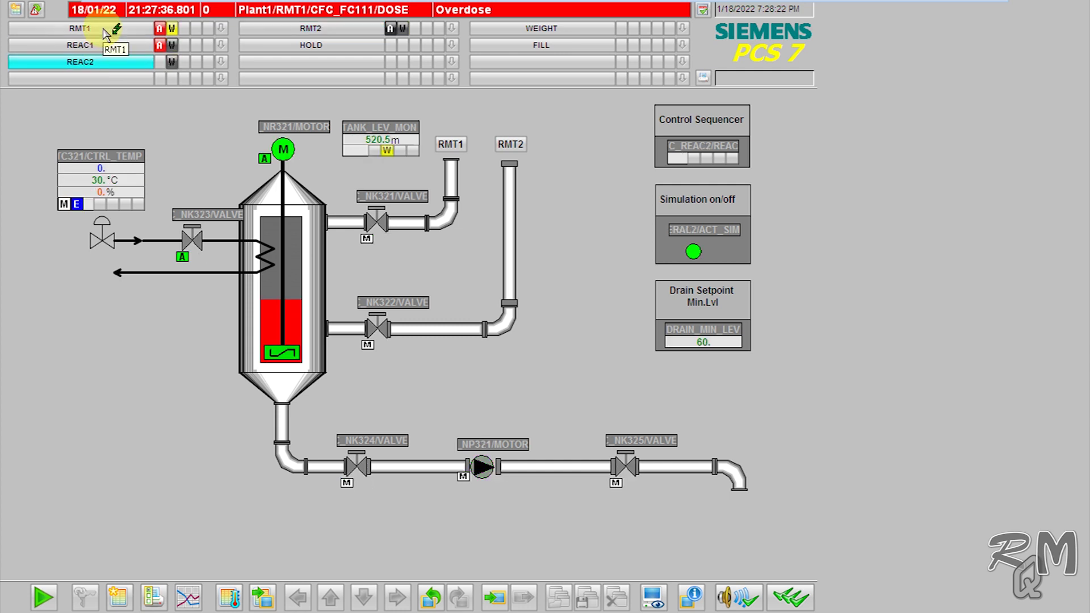
pyautogui.click(106, 34)
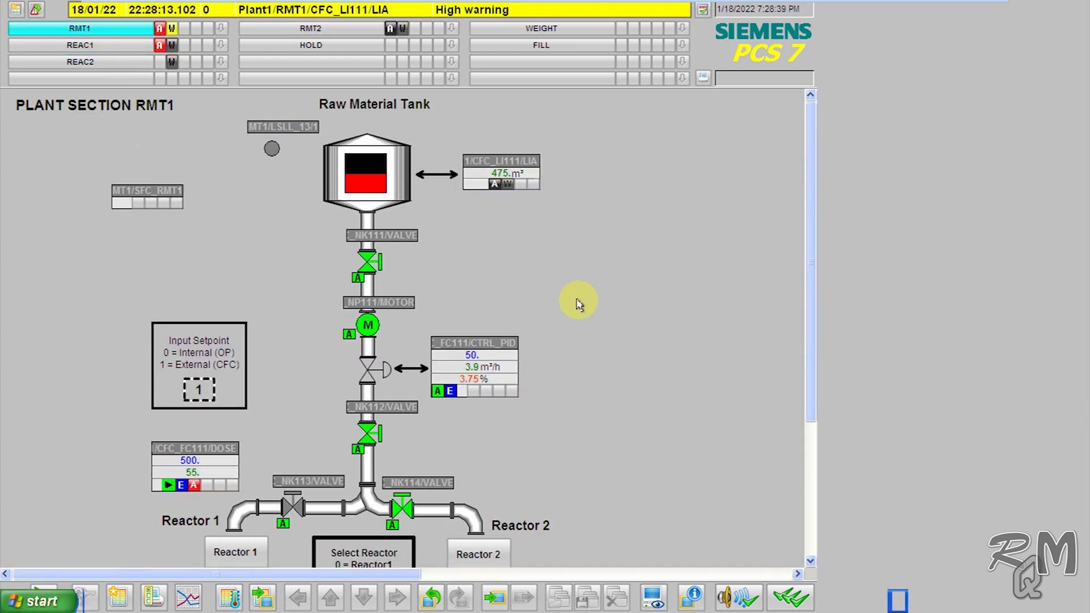
pyautogui.press('super')
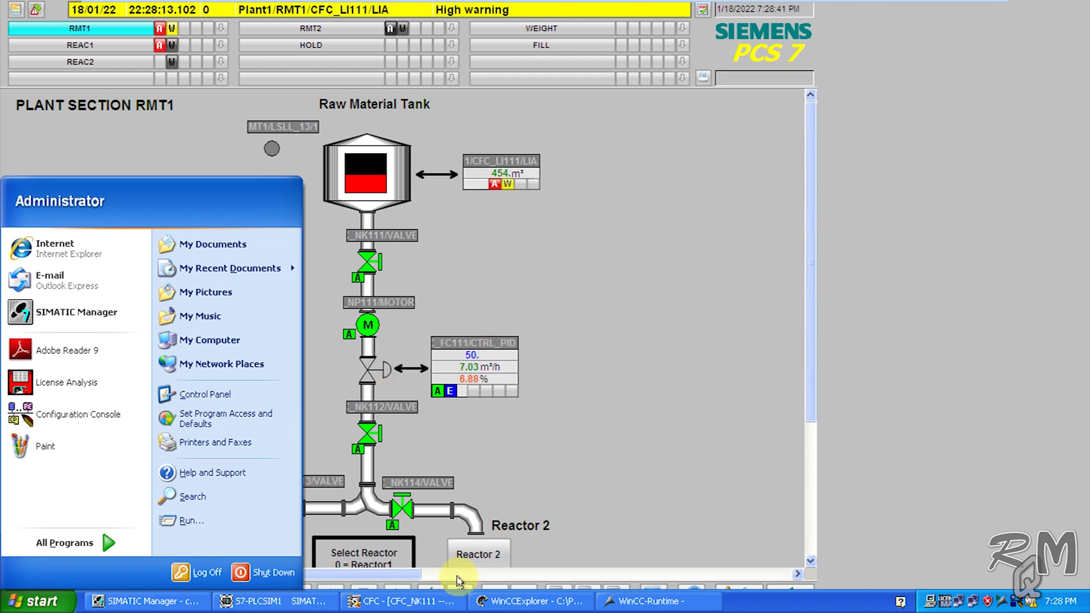
# - In SIMATIC Manager, collapse RMT1 and the color_gs_Prj_MP project tree to its top level
pyautogui.click(151, 606)
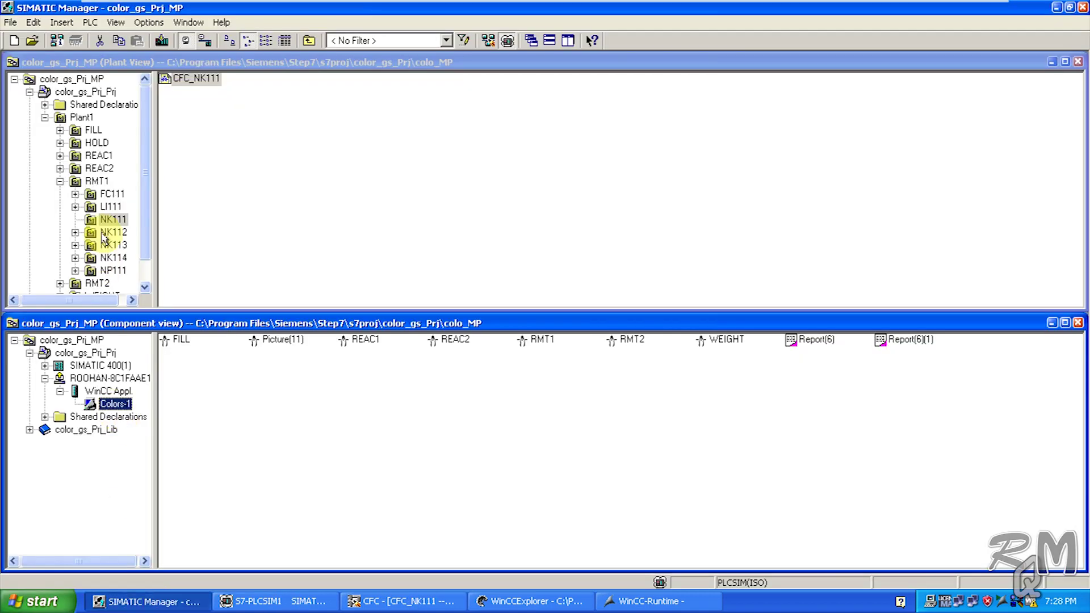
pyautogui.click(60, 182)
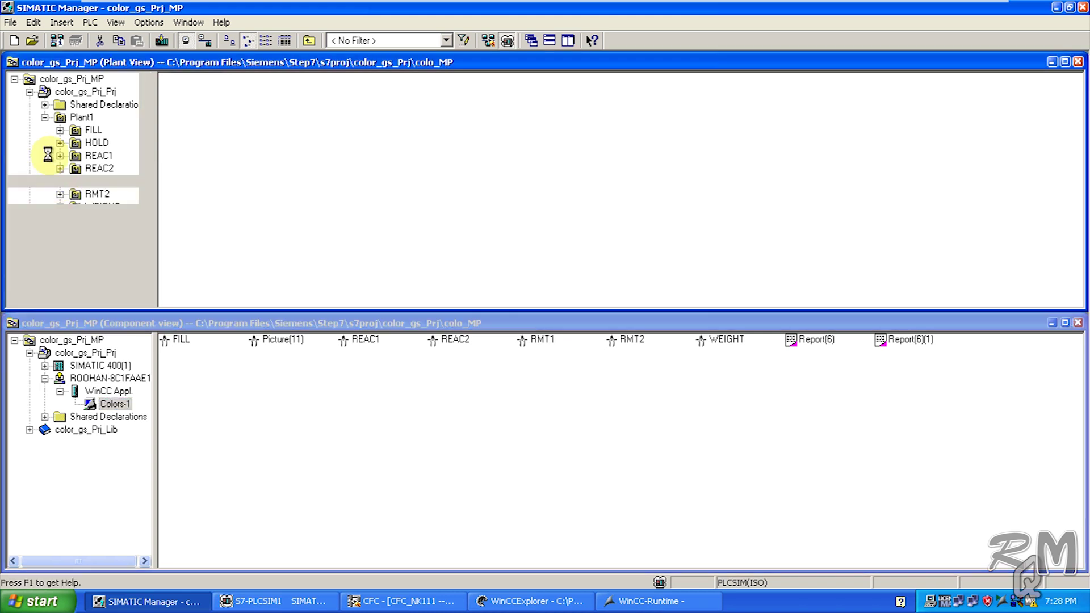
pyautogui.click(29, 93)
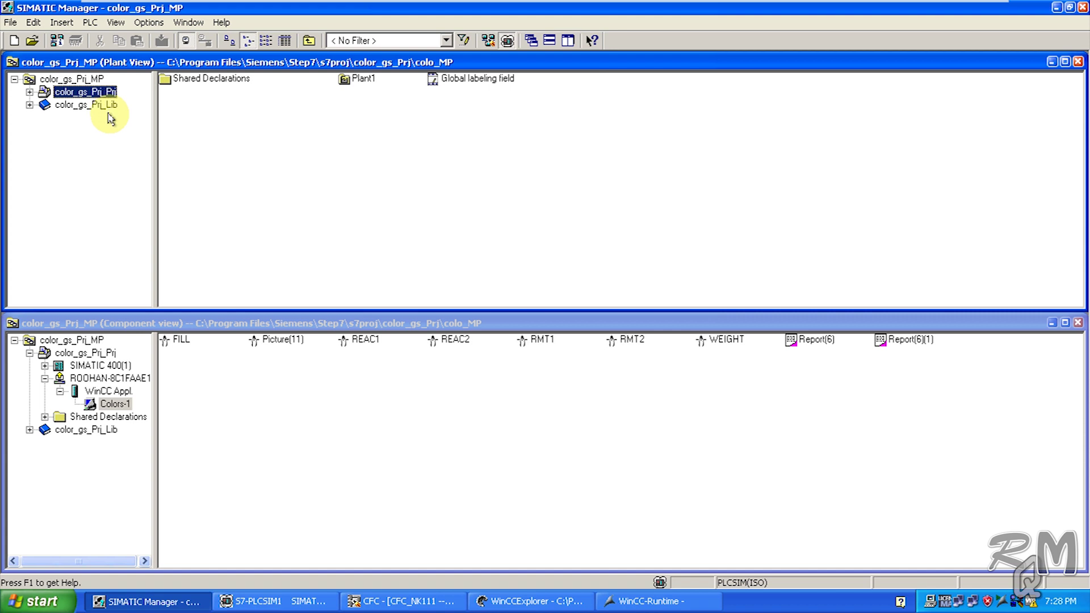
# - Open the Plant View, close the Component view window, and maximize the Plant View
pyautogui.click(115, 23)
pyautogui.click(150, 51)
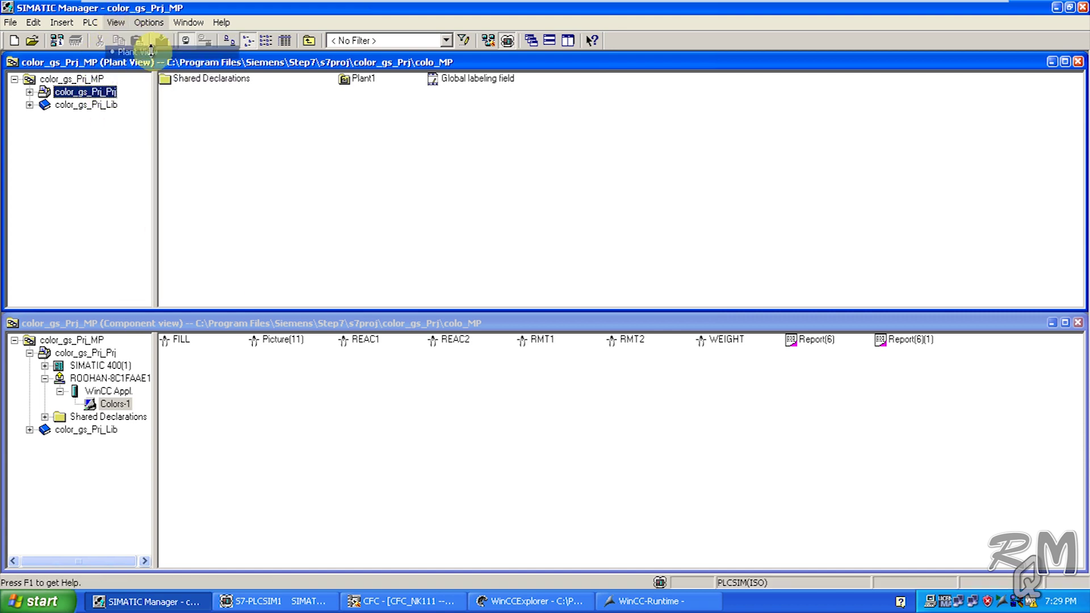
pyautogui.click(368, 323)
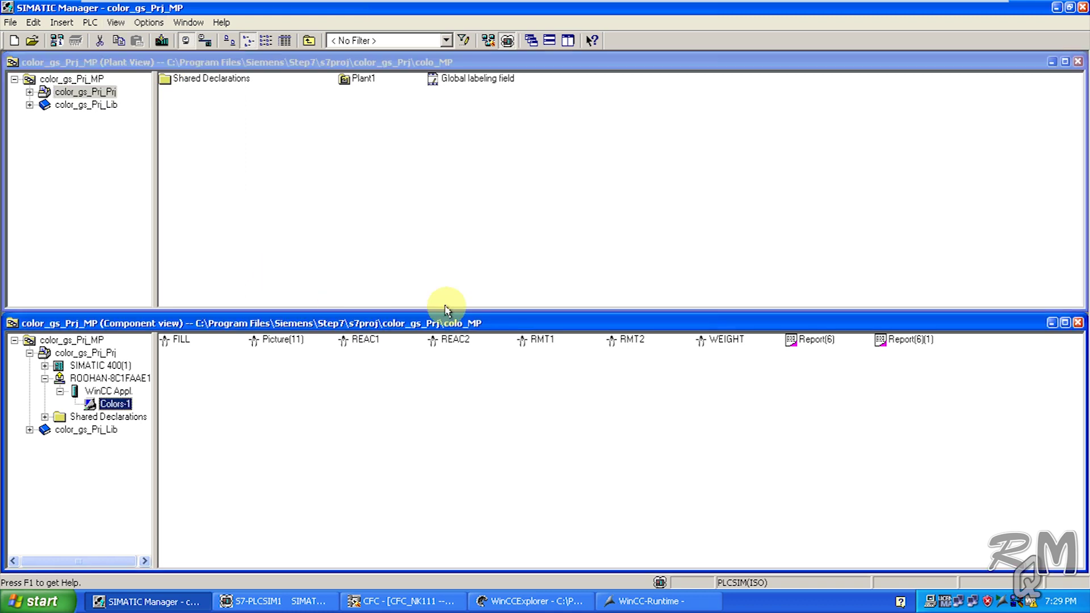
pyautogui.click(1078, 323)
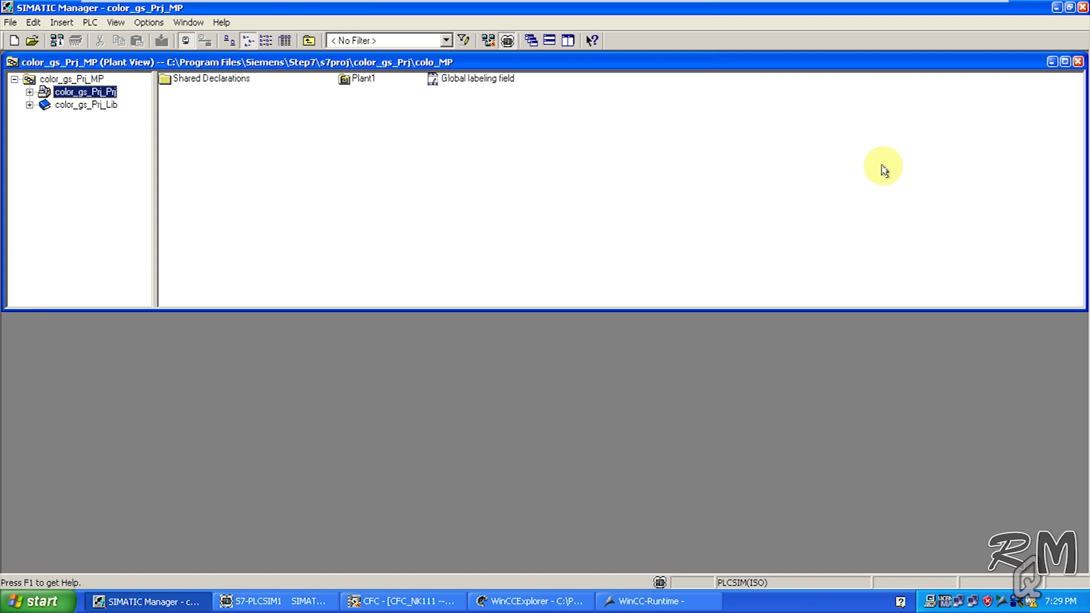
pyautogui.click(1065, 62)
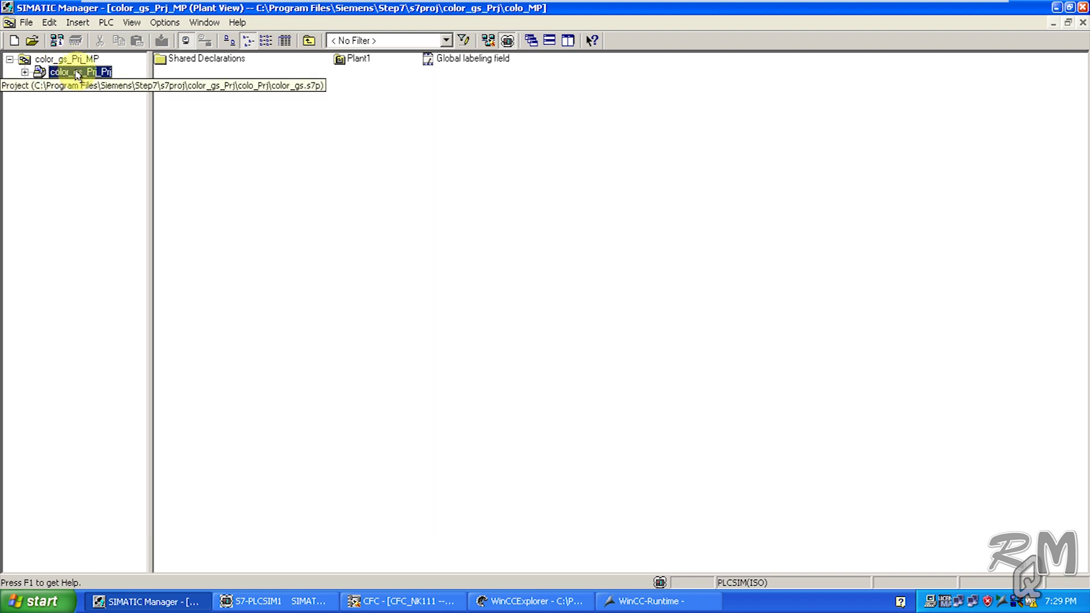
# - Expand Plant1 and browse the contents of the FILL, HOLD and REAC1 areas
pyautogui.click(24, 73)
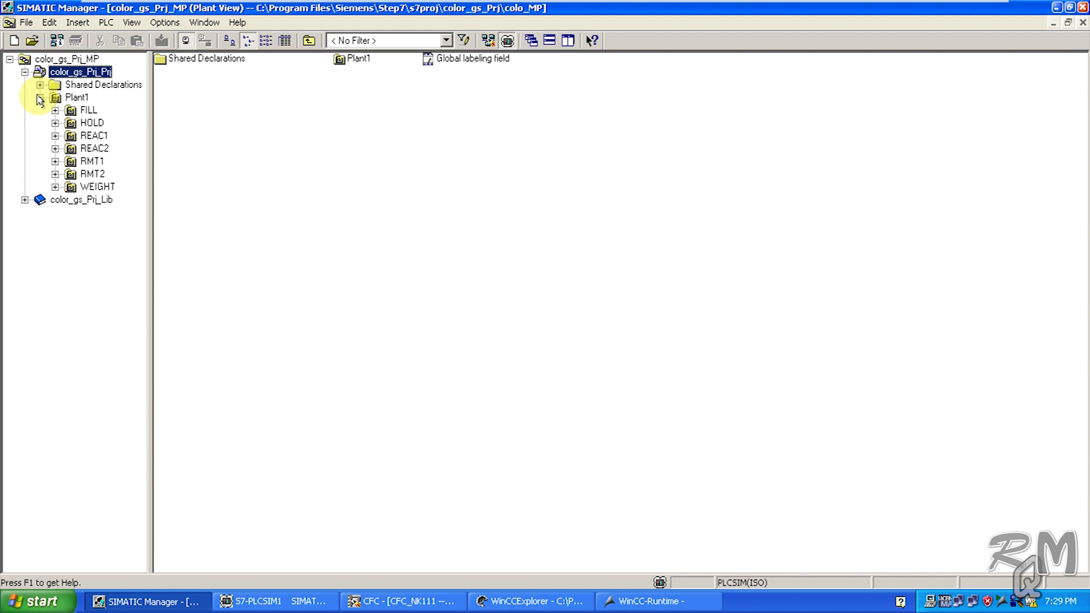
pyautogui.click(40, 98)
pyautogui.click(40, 98)
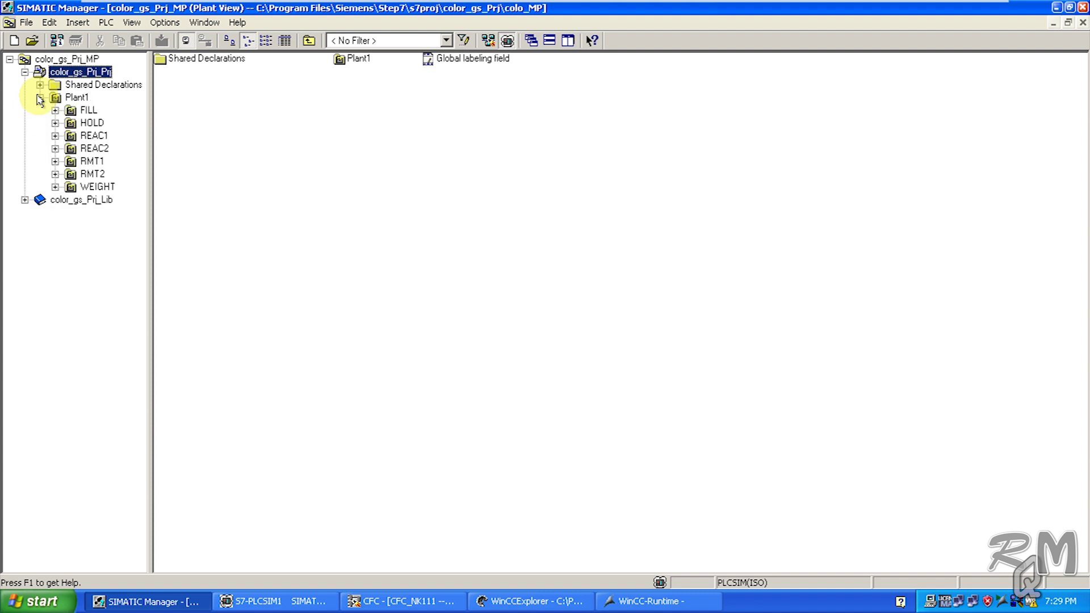
pyautogui.click(76, 111)
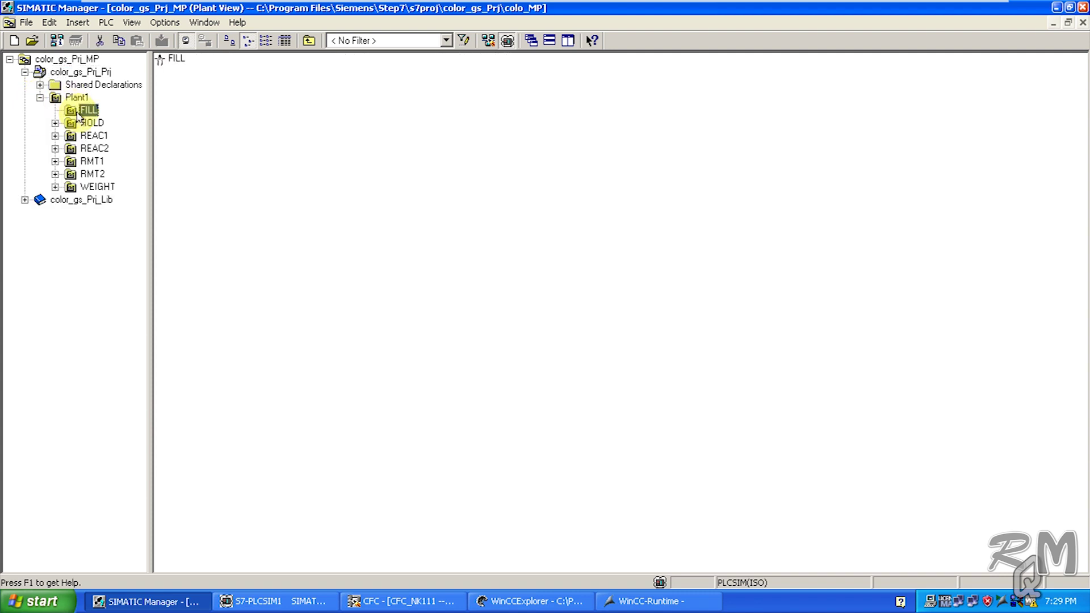
pyautogui.click(86, 123)
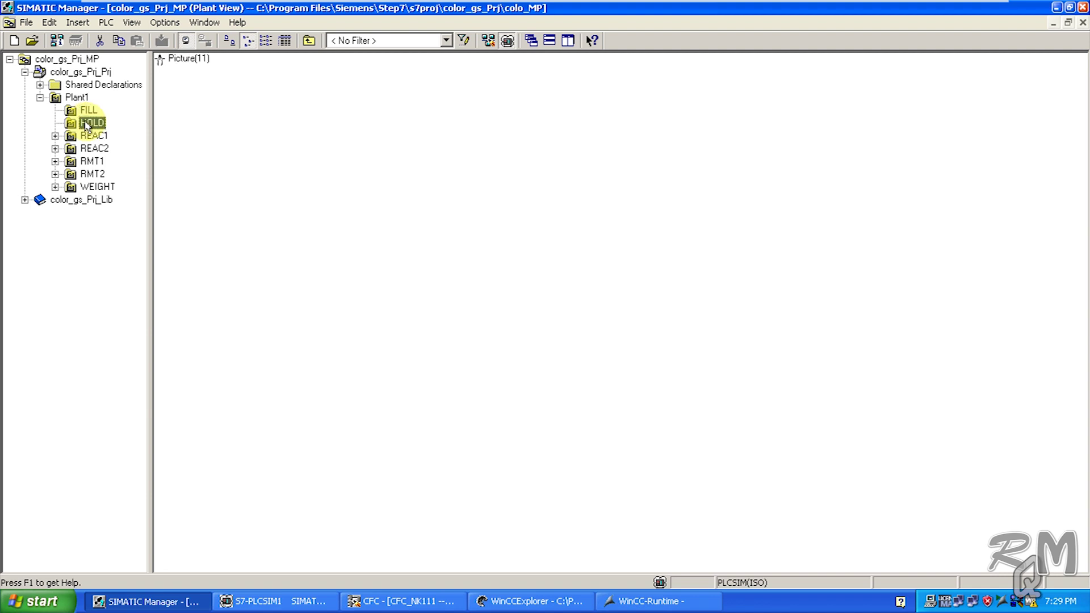
pyautogui.click(87, 137)
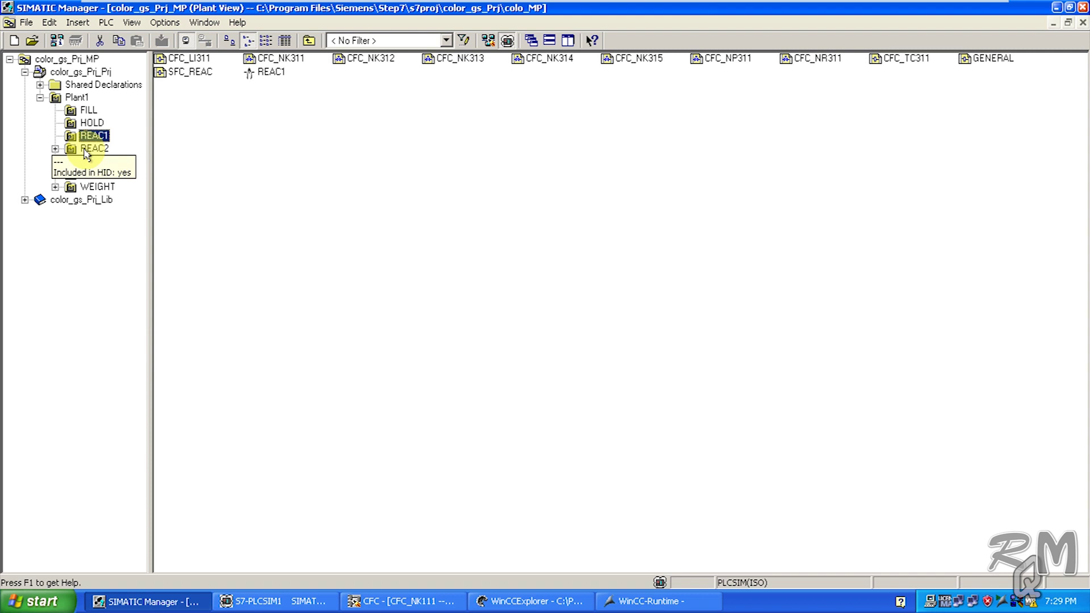
# - Review the charts of REAC2, RMT1, RMT2 and WEIGHT, then return to WinCC Runtime's RMT1 picture
pyautogui.click(88, 150)
pyautogui.click(88, 163)
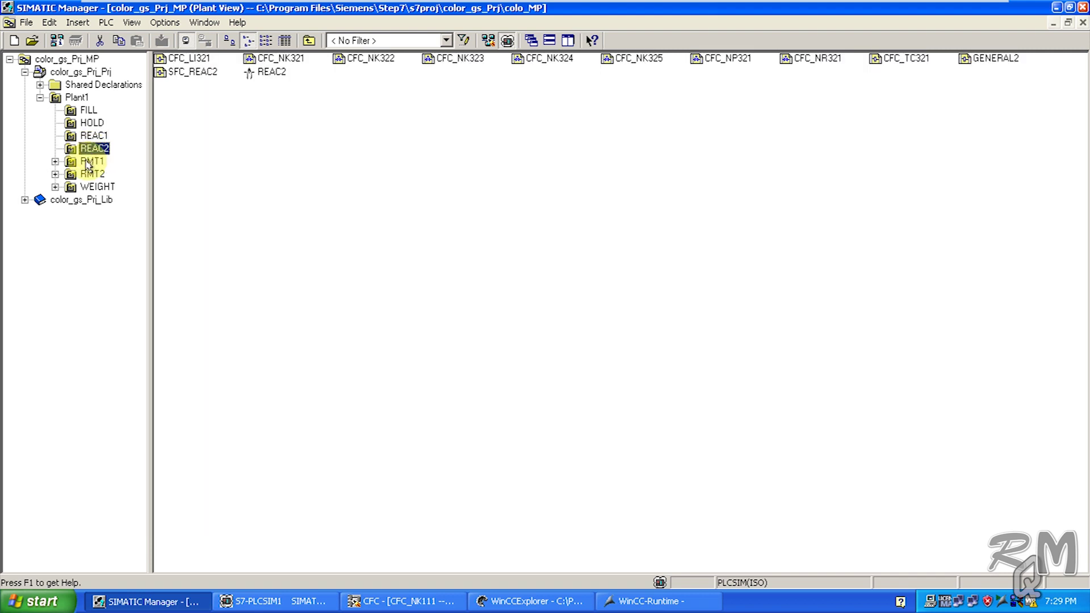
pyautogui.click(88, 175)
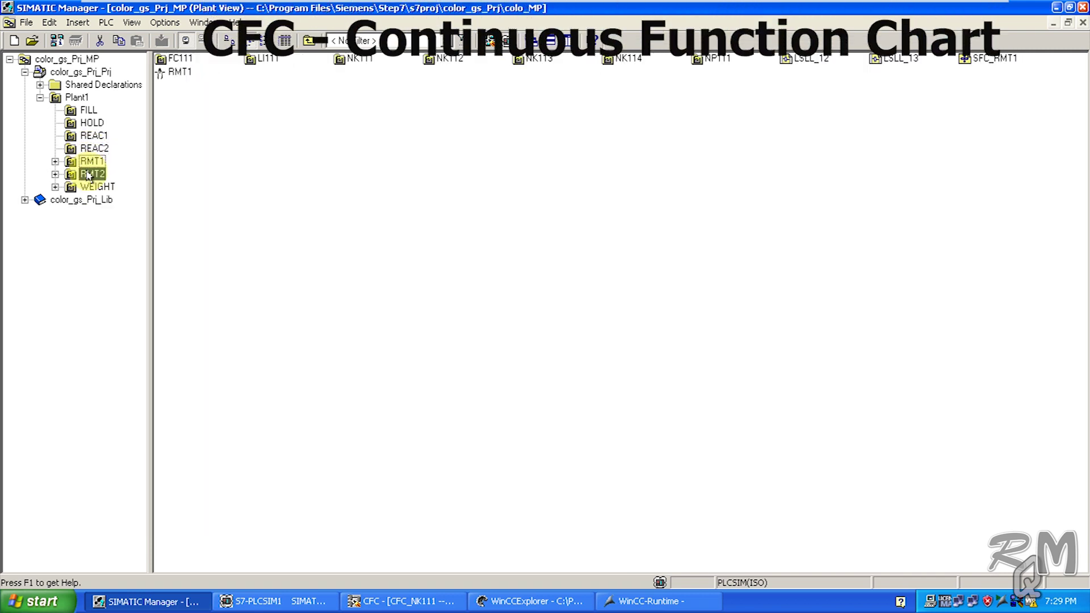
pyautogui.click(88, 188)
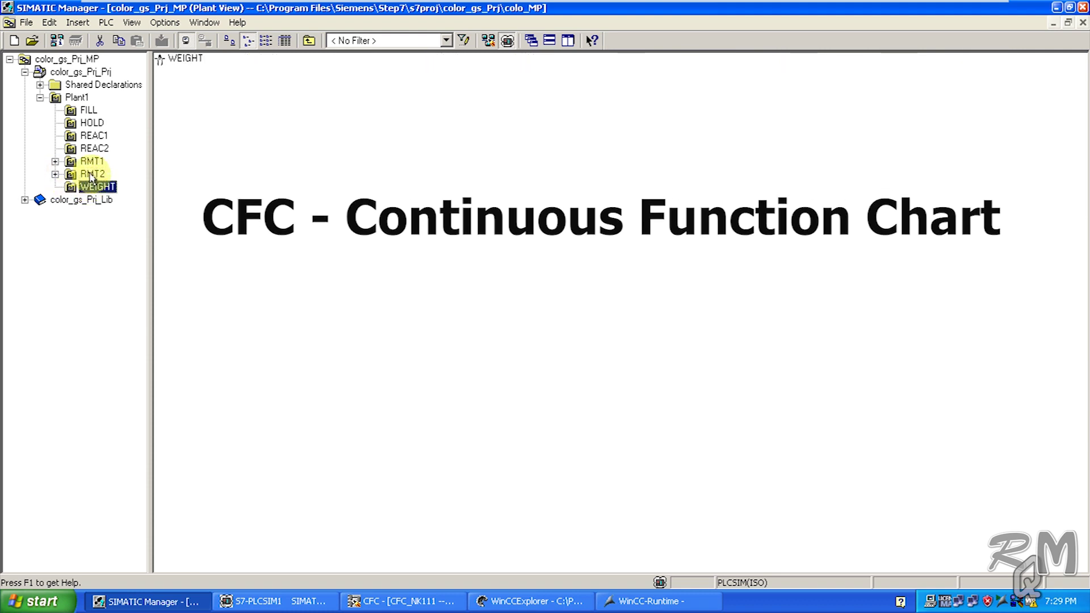
pyautogui.click(91, 175)
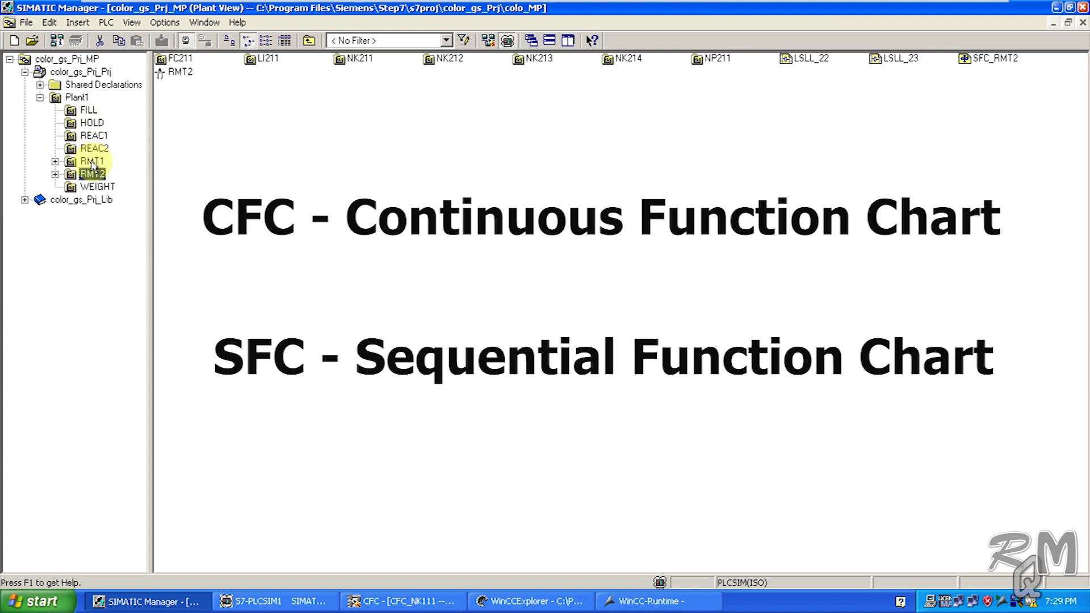
pyautogui.click(91, 162)
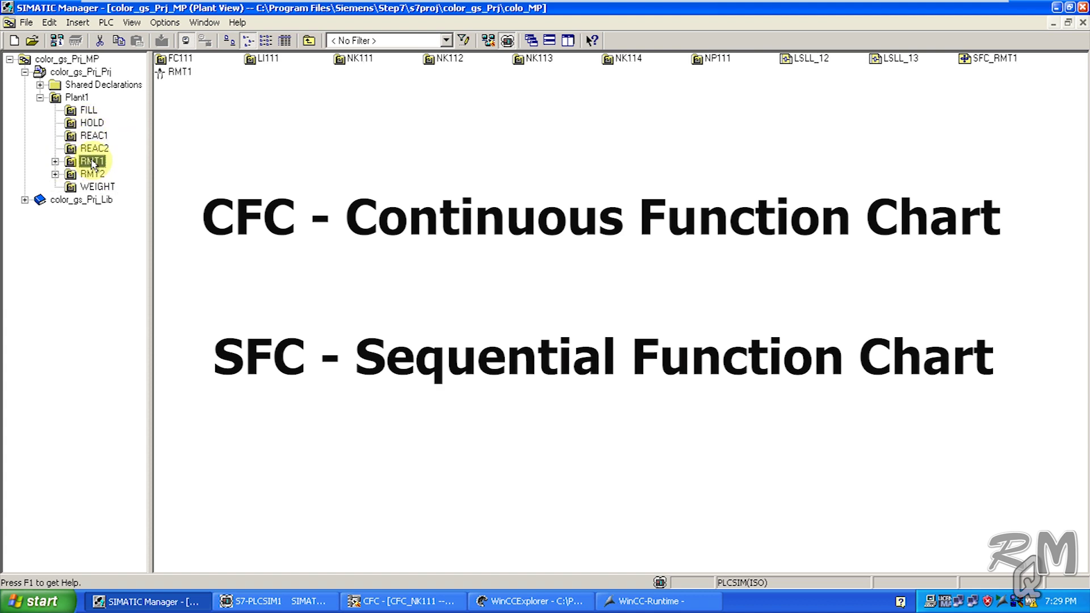
pyautogui.click(92, 175)
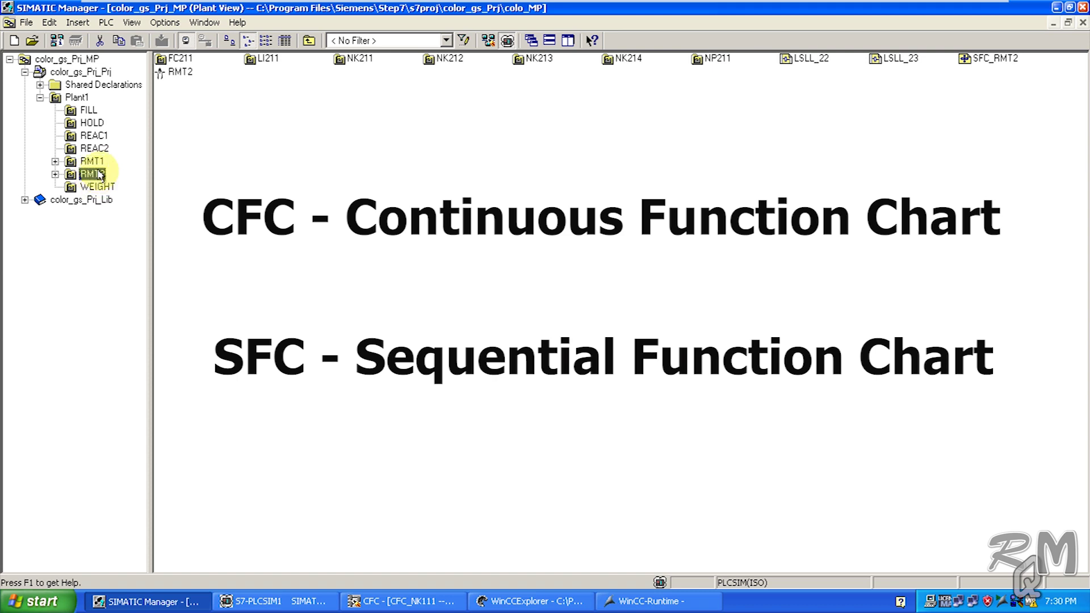
pyautogui.press('Down')
pyautogui.click(681, 600)
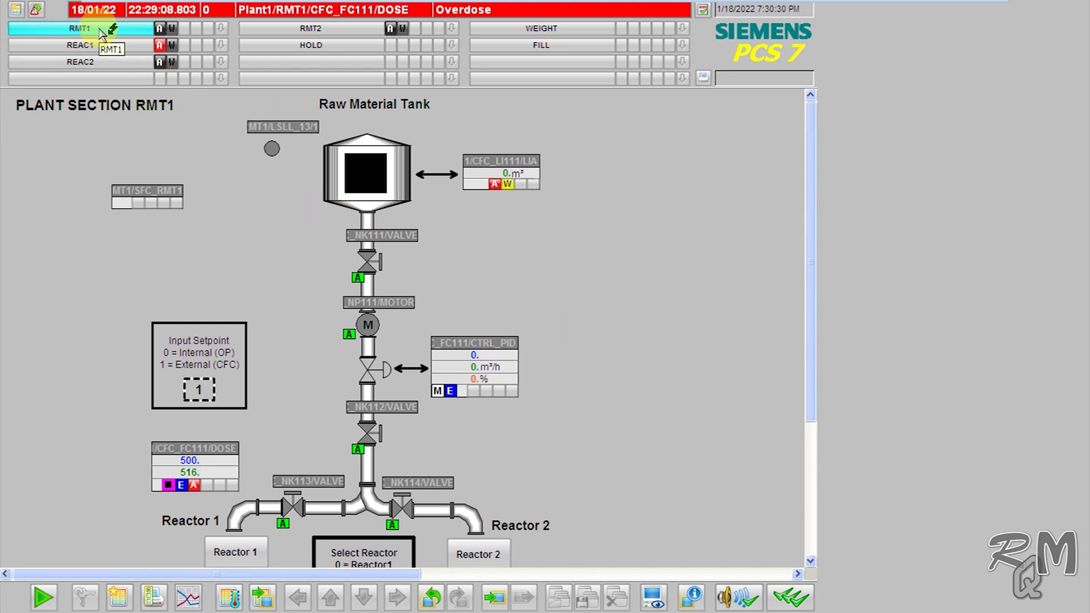
# - Visit the RMT2 and REAC1 pictures, then open the LI111 level faceplate on the RMT1 tank picture
pyautogui.click(291, 26)
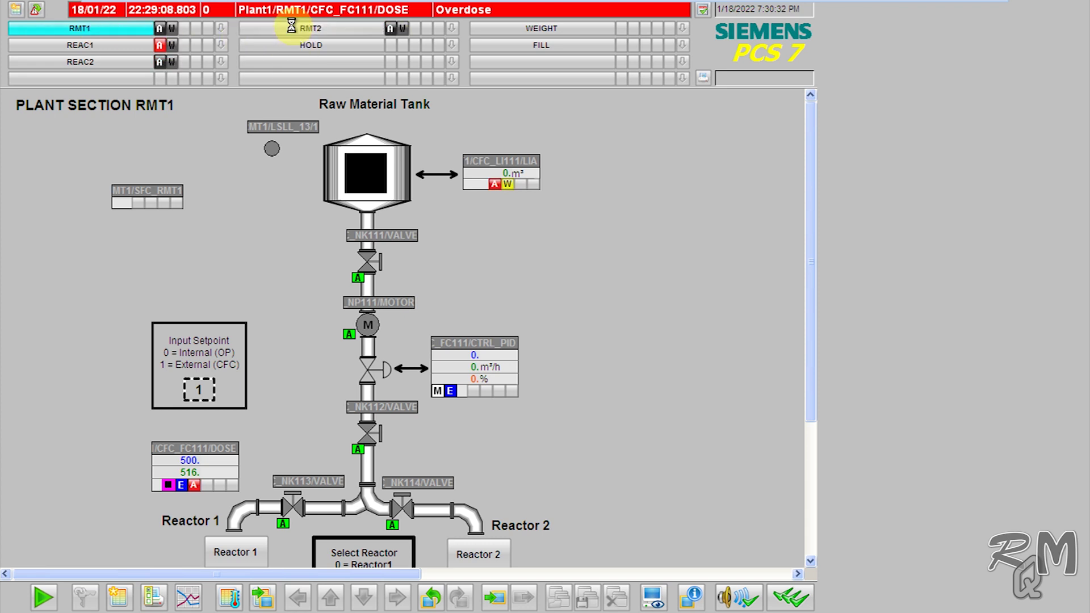
pyautogui.click(83, 47)
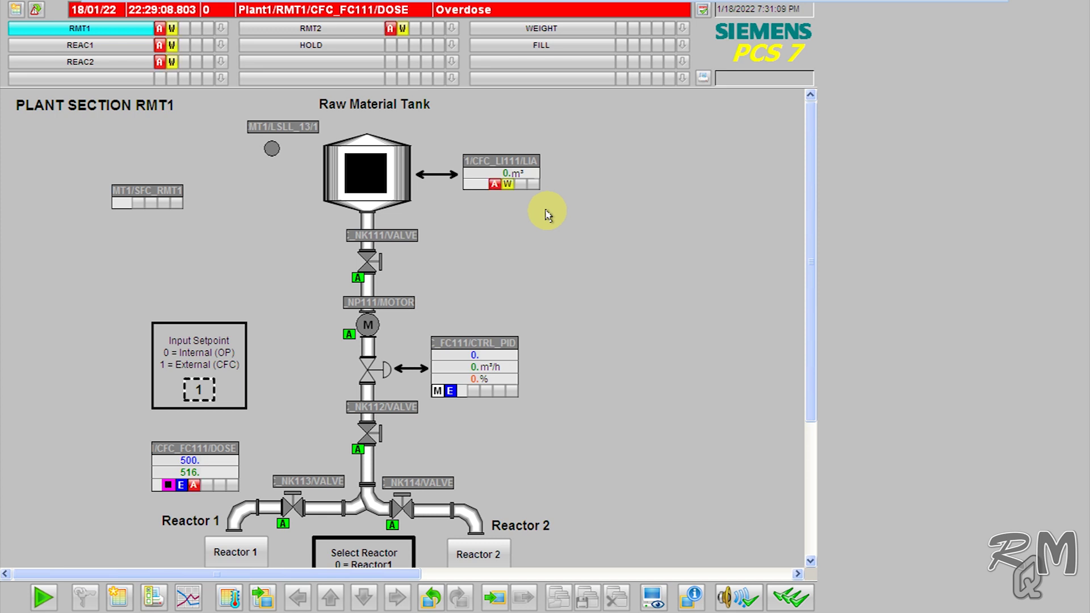
pyautogui.click(504, 168)
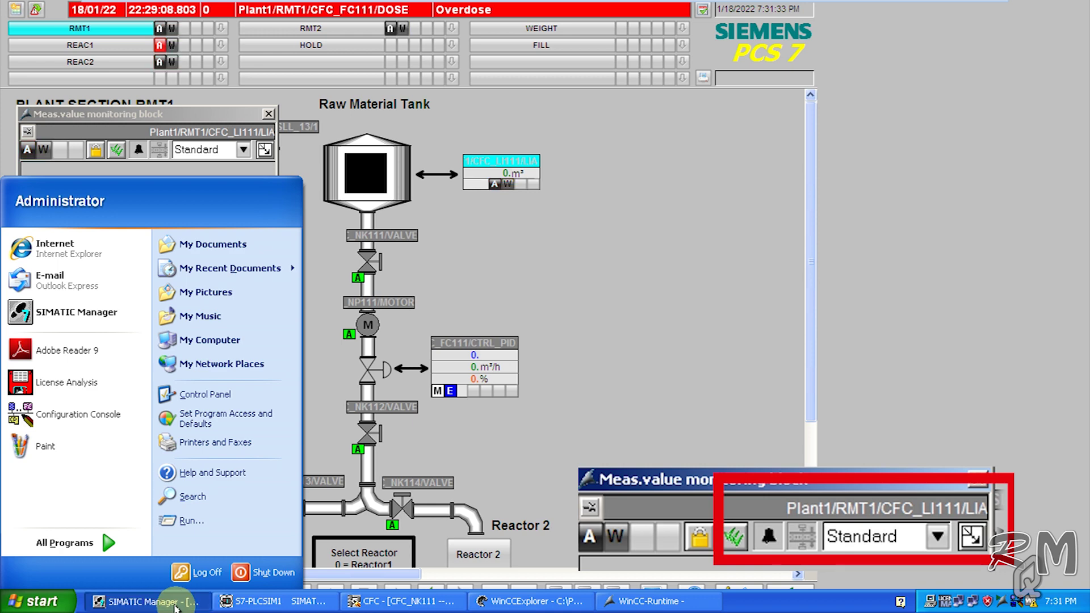
# - In SIMATIC Manager, go to Plant1 > RMT1 > LI111 and open the CFC_LI111 chart
pyautogui.click(175, 608)
pyautogui.click(45, 98)
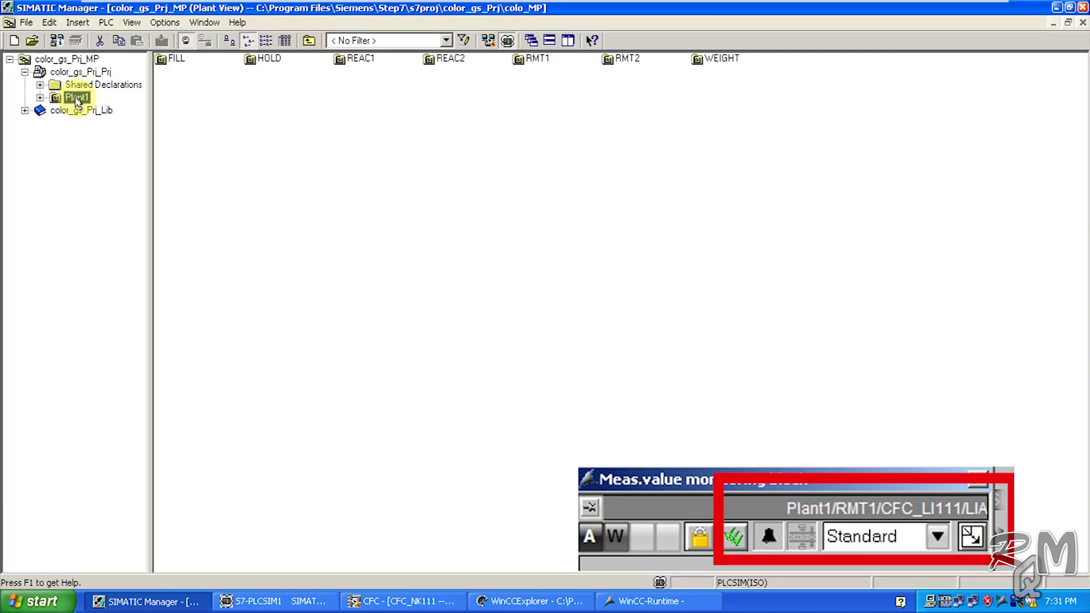
pyautogui.click(40, 97)
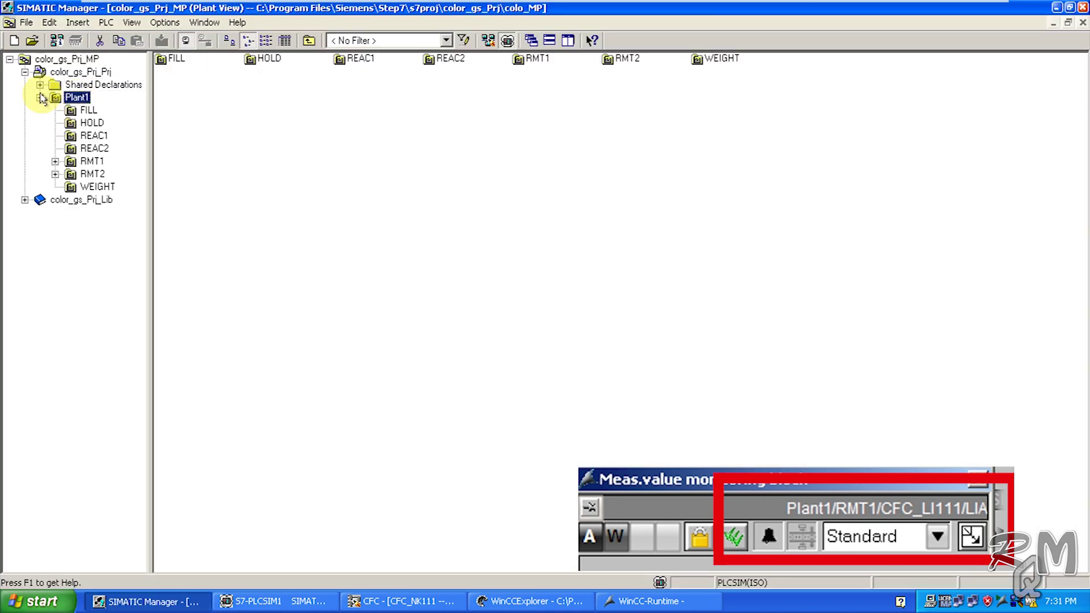
pyautogui.click(92, 161)
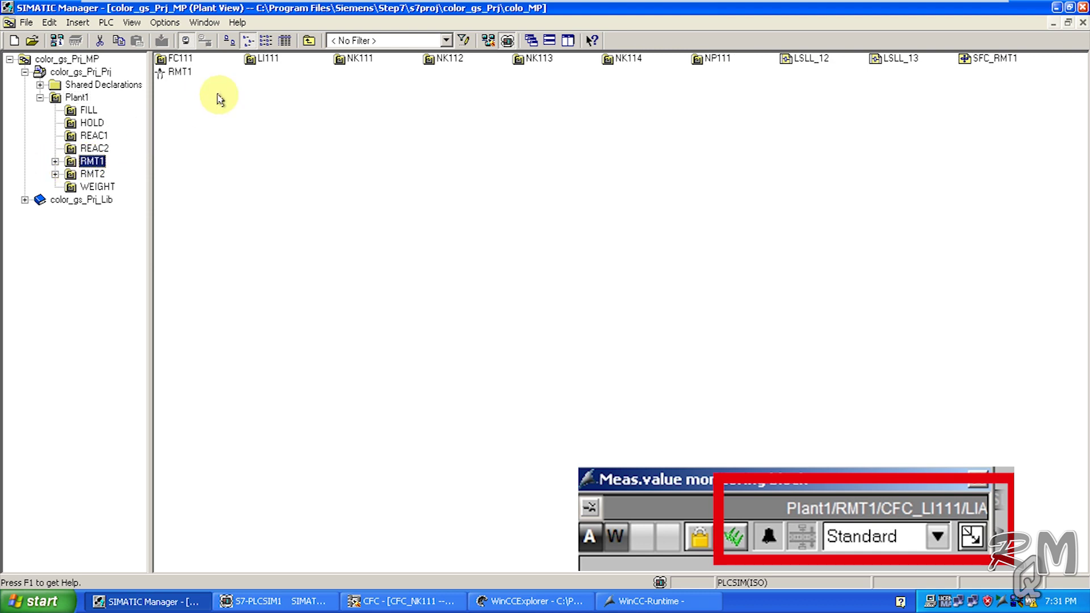
pyautogui.doubleClick(264, 61)
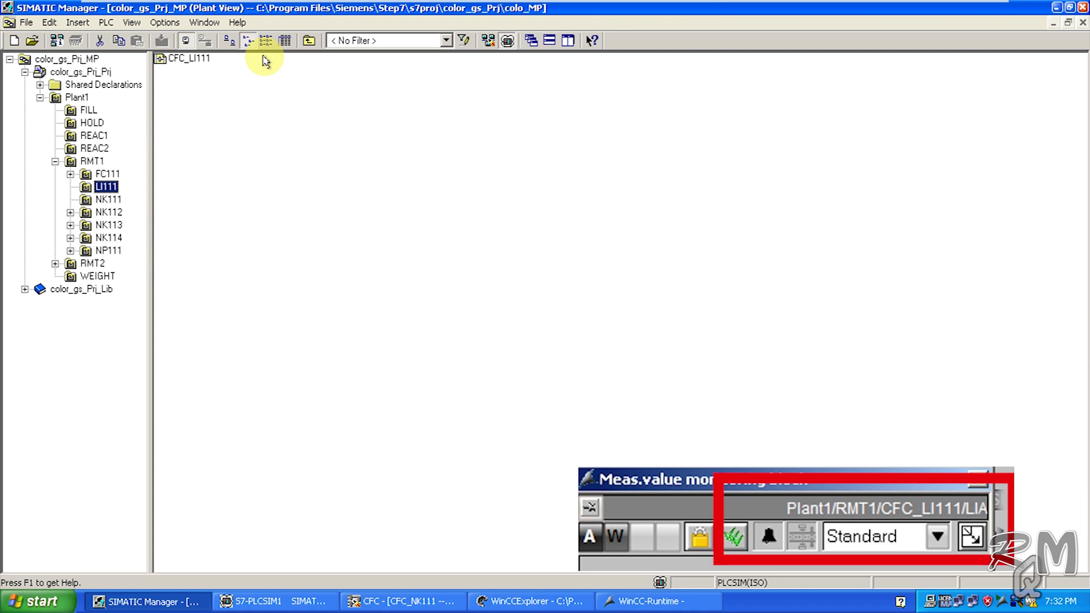
pyautogui.doubleClick(183, 59)
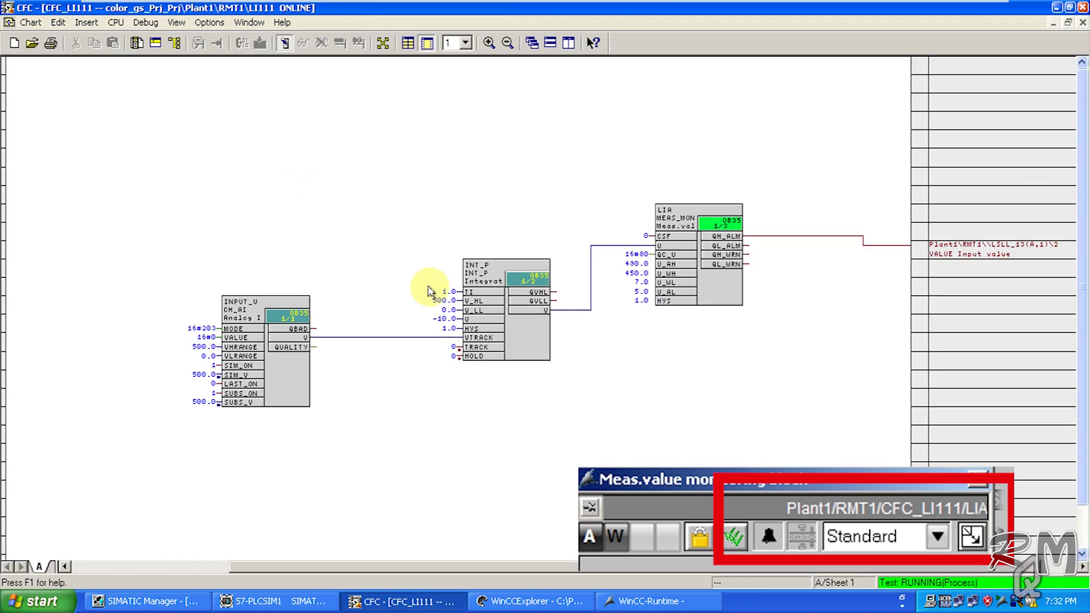
# - Select the LIA block in CFC_LI111, zoom in to inspect it, then return to WinCC Runtime
pyautogui.click(676, 217)
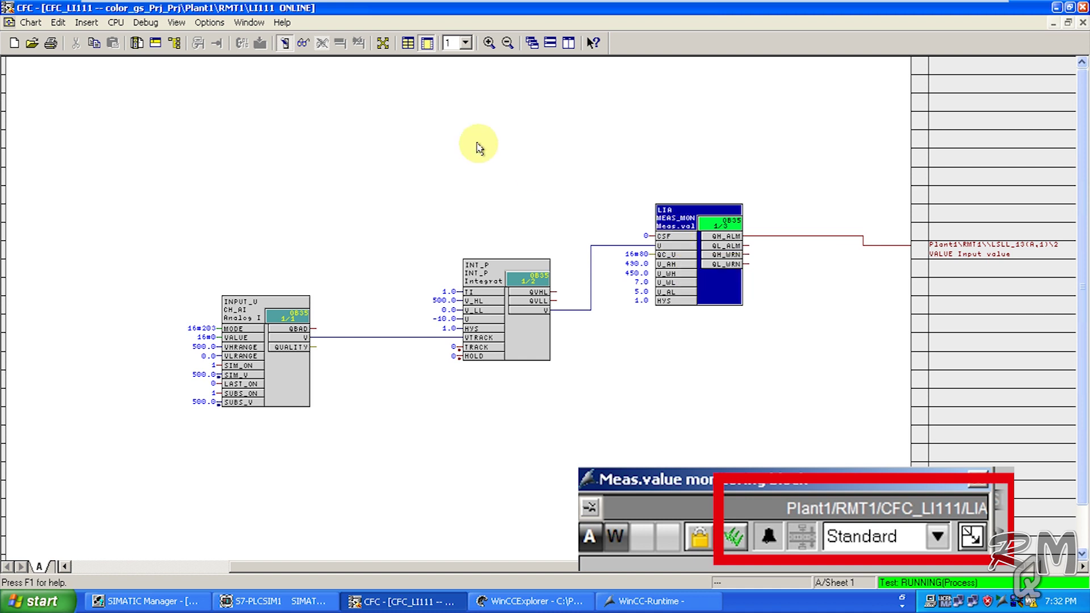
pyautogui.click(488, 42)
pyautogui.moveTo(653, 567); pyautogui.dragTo(810, 590)
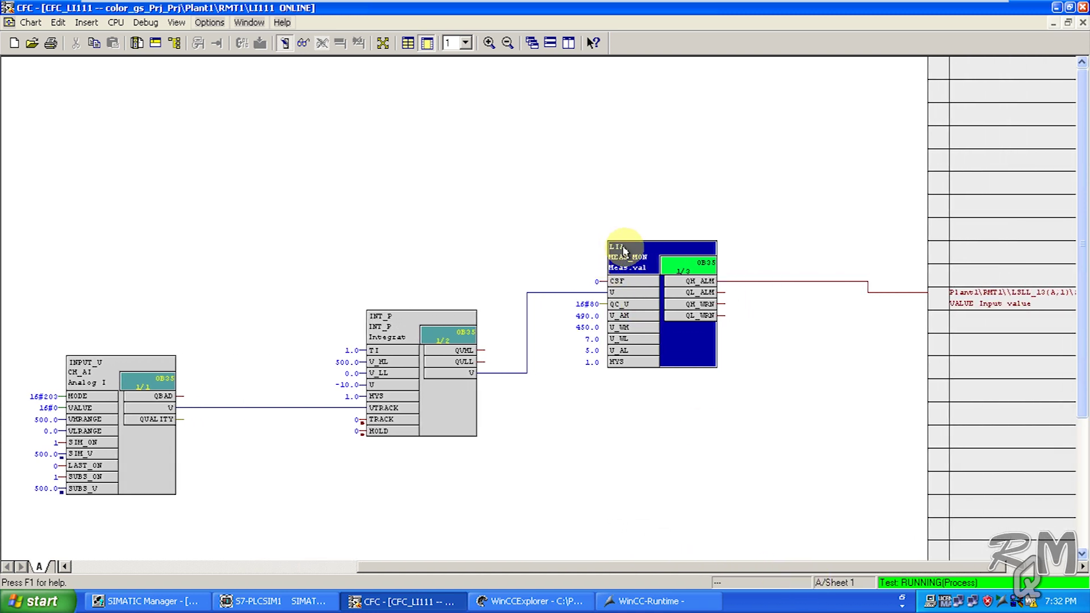
pyautogui.click(636, 601)
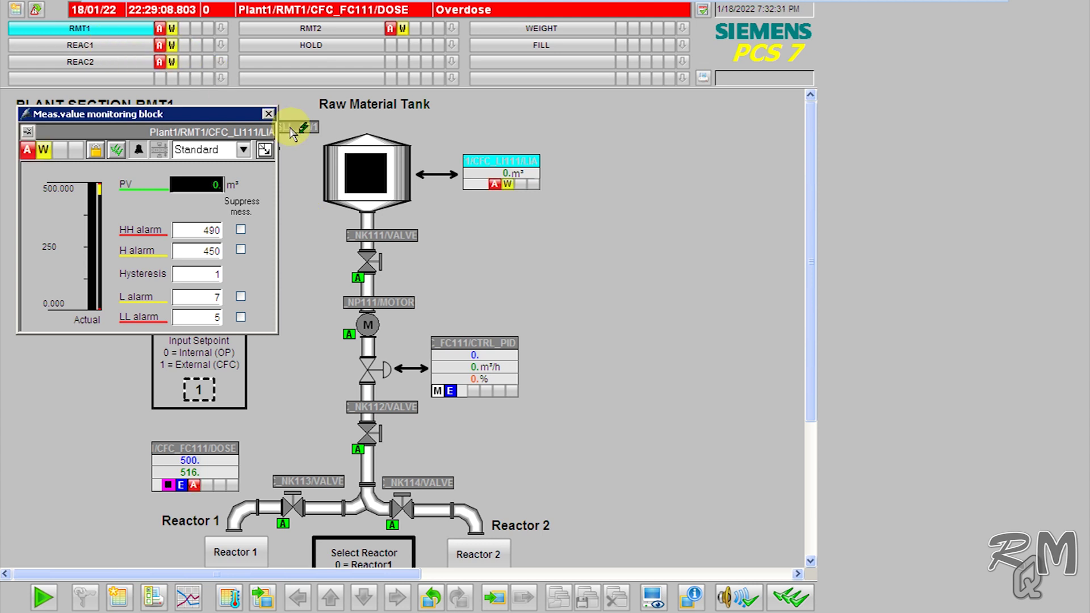
# - Close the LI111 level faceplate, show the REAC1 picture, and open the NK314 valve faceplate
pyautogui.click(268, 113)
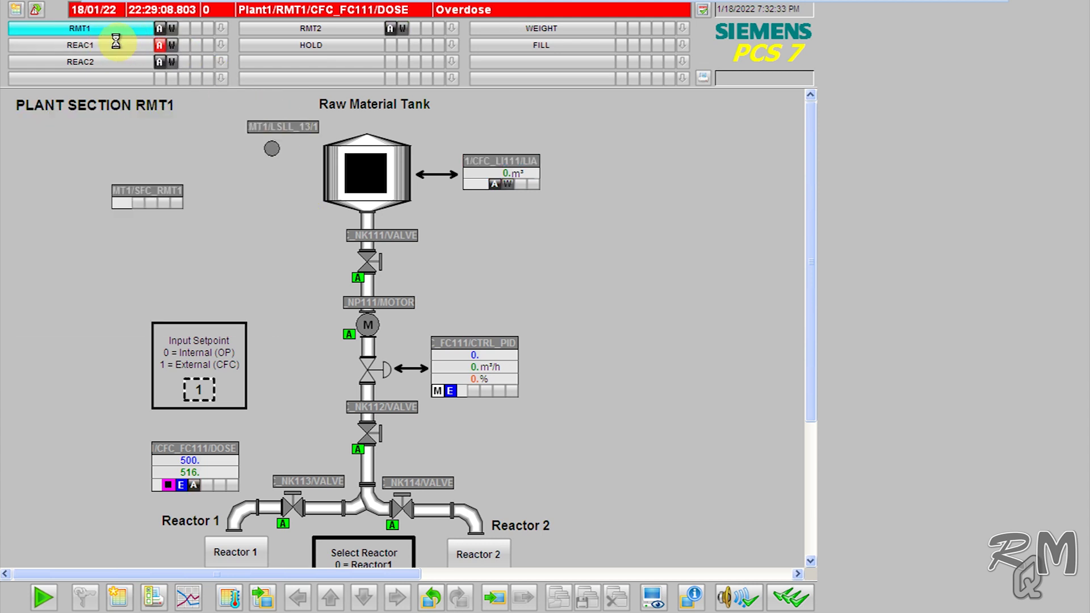
pyautogui.click(116, 45)
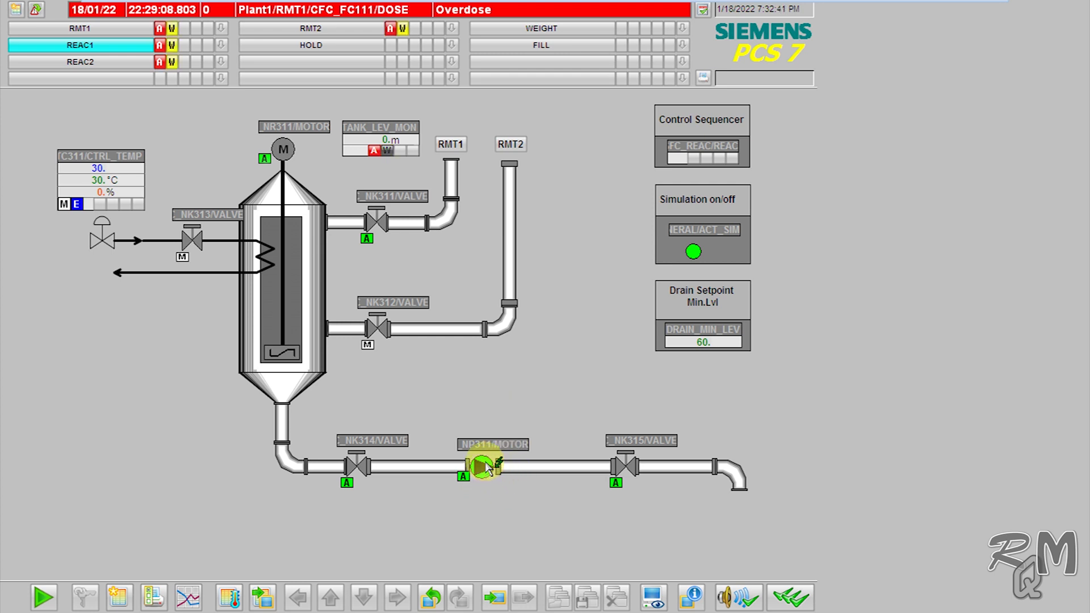
pyautogui.click(357, 457)
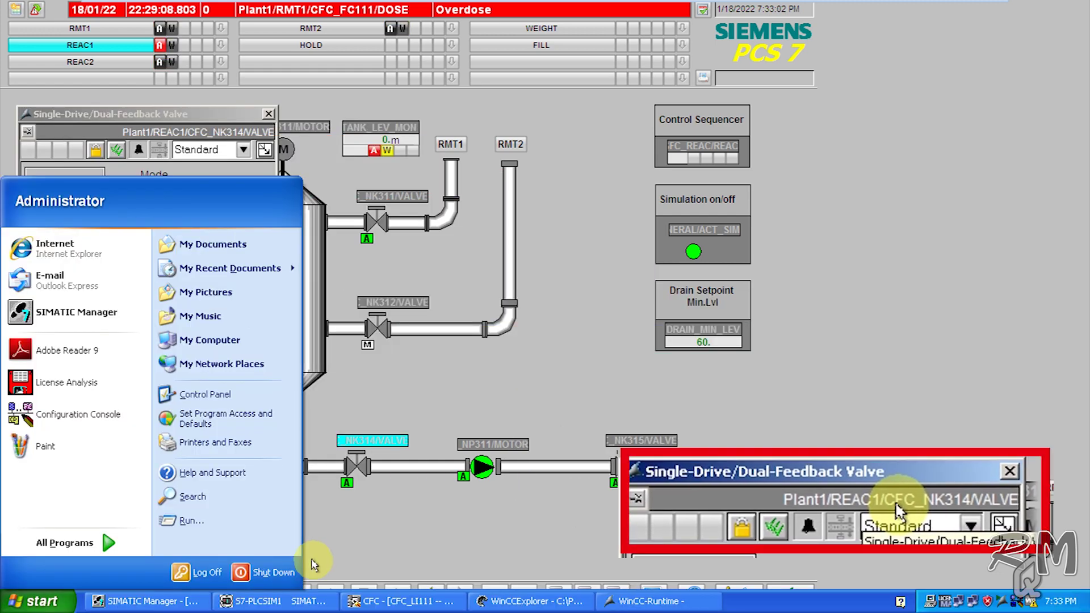
# - In SIMATIC Manager's Plant View, list REAC1's charts and open CFC_NK314
pyautogui.click(166, 603)
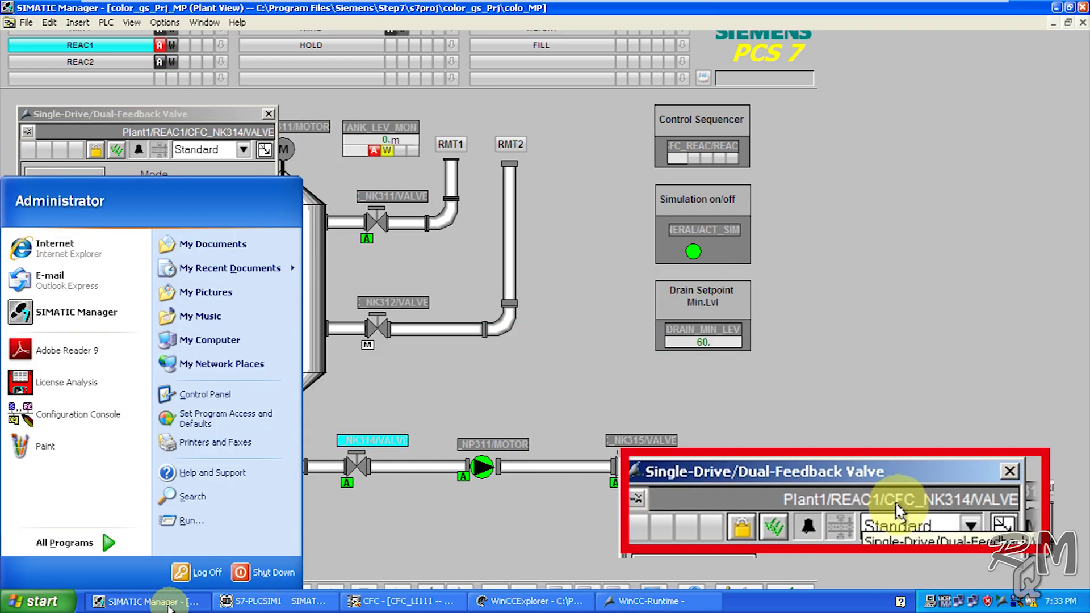
pyautogui.click(91, 135)
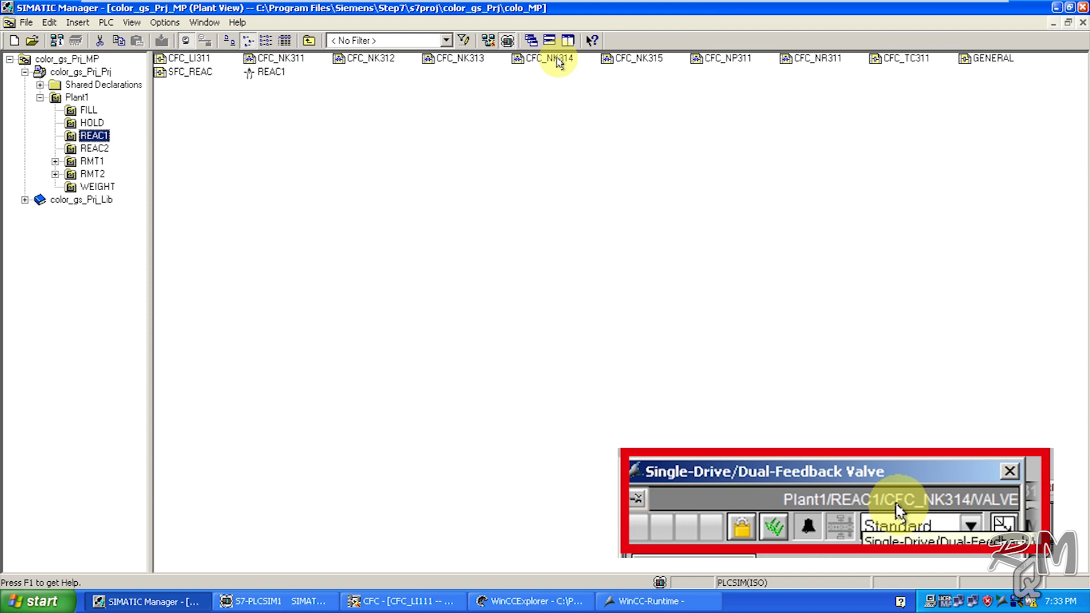
pyautogui.click(559, 61)
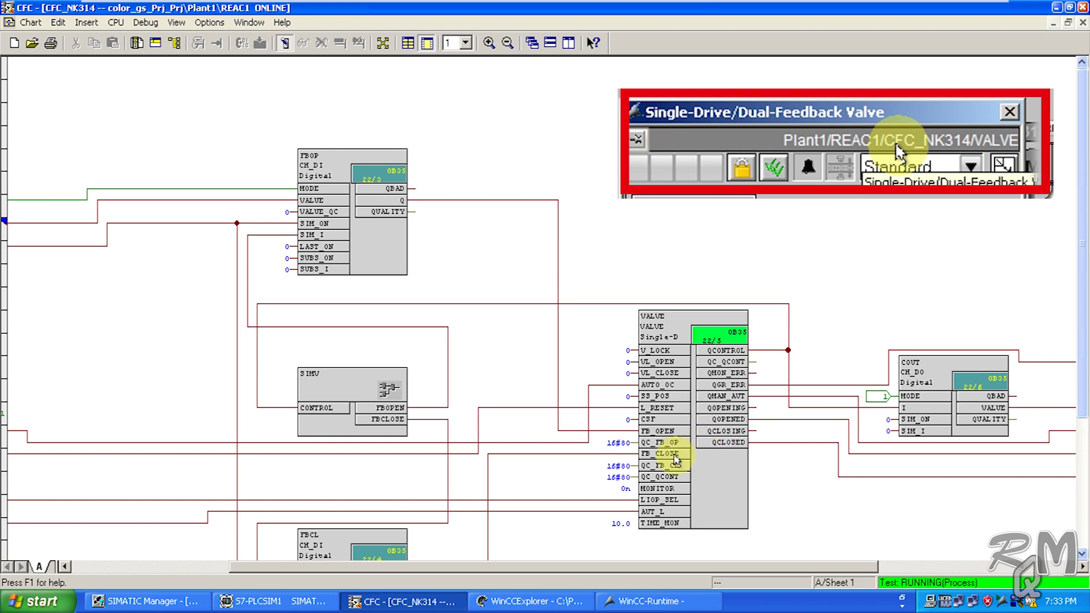
# - Select the VALVE block in CFC_NK314, zoom out twice, and return to the valve faceplate
pyautogui.click(657, 332)
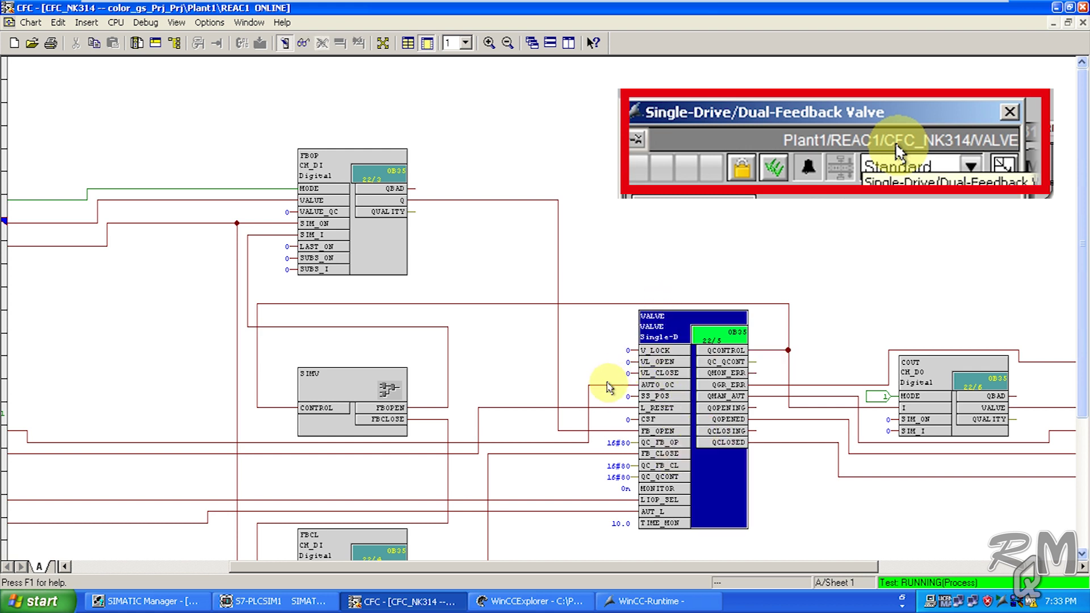
pyautogui.click(505, 44)
pyautogui.click(505, 44)
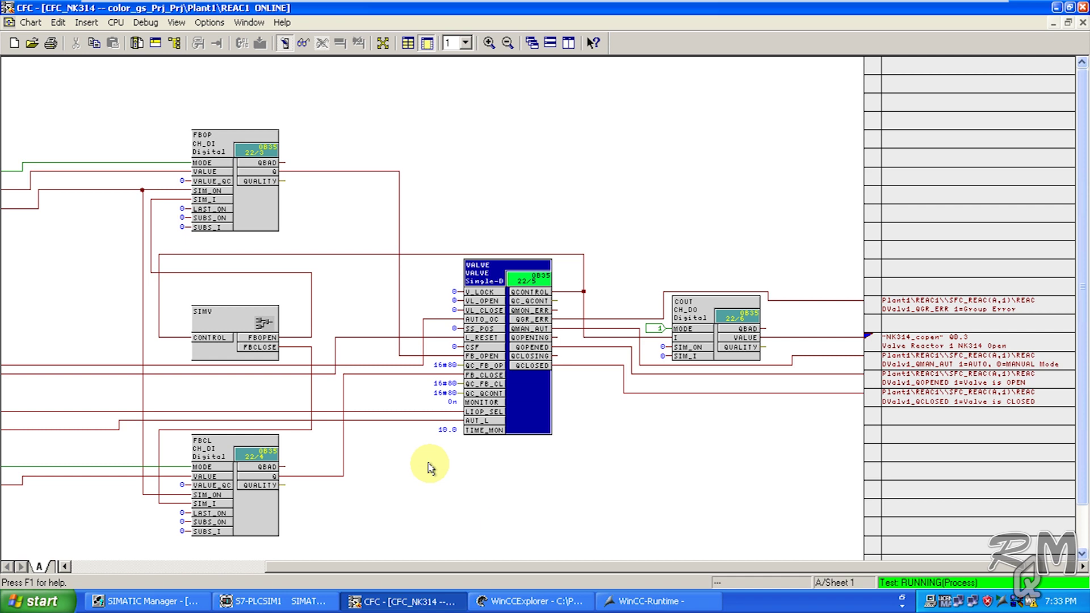
pyautogui.click(632, 601)
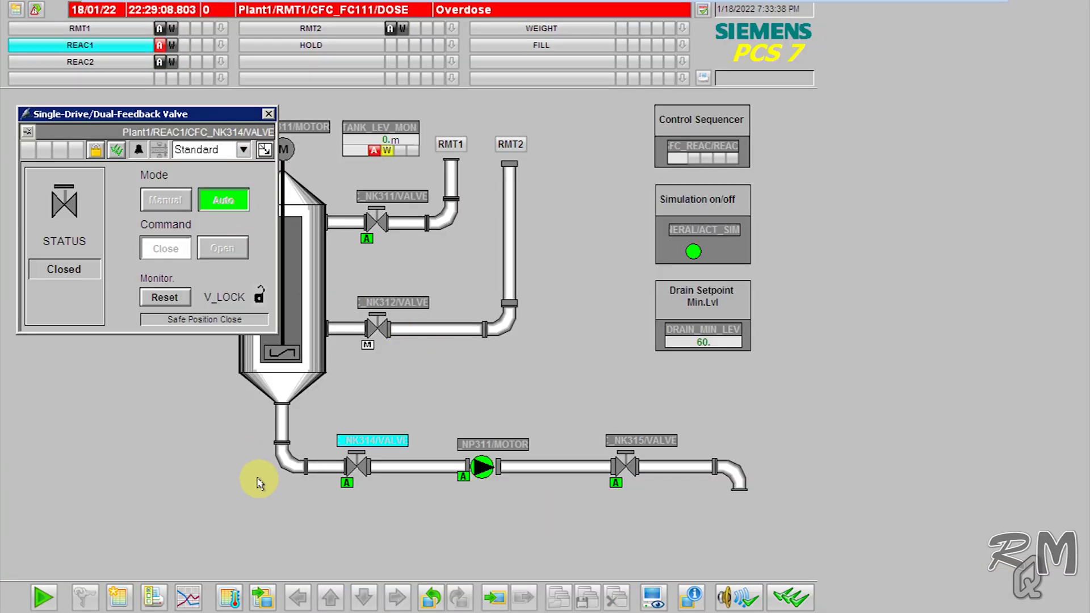
# - Switch from the demo plant to the desalination project's WinCC Runtime overview
pyautogui.press('super')
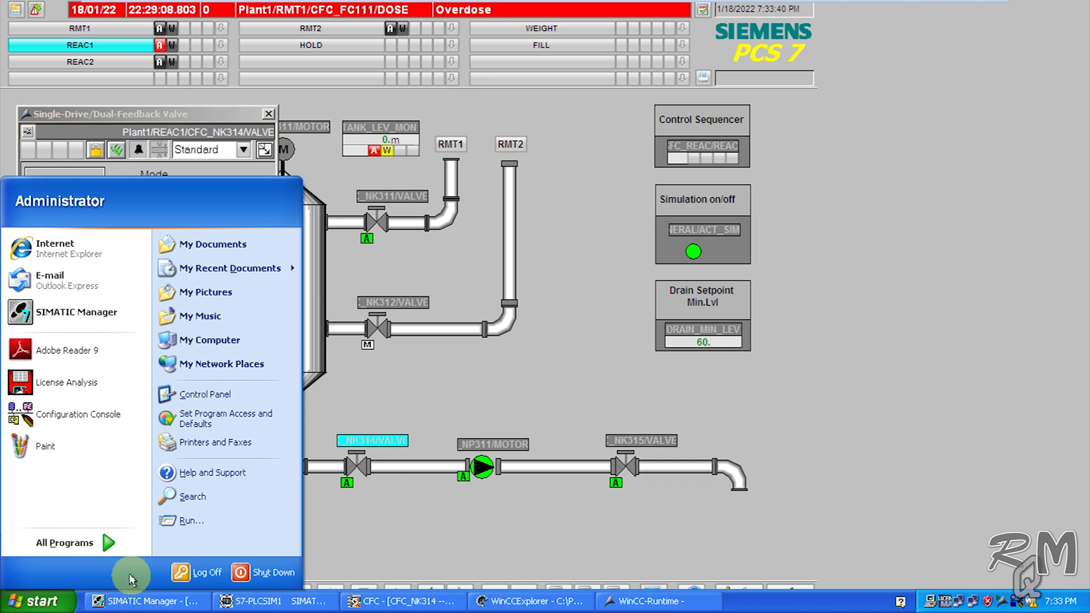
pyautogui.click(149, 600)
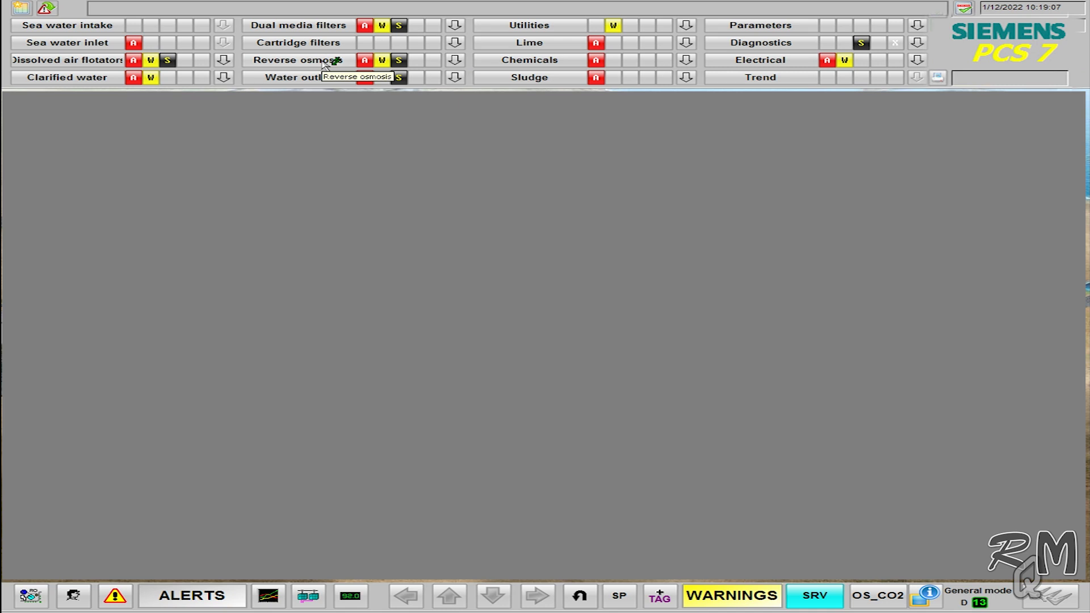
# - Open Reverse osmosis, expand First pass racks A, and display the Rack 3A picture
pyautogui.click(457, 61)
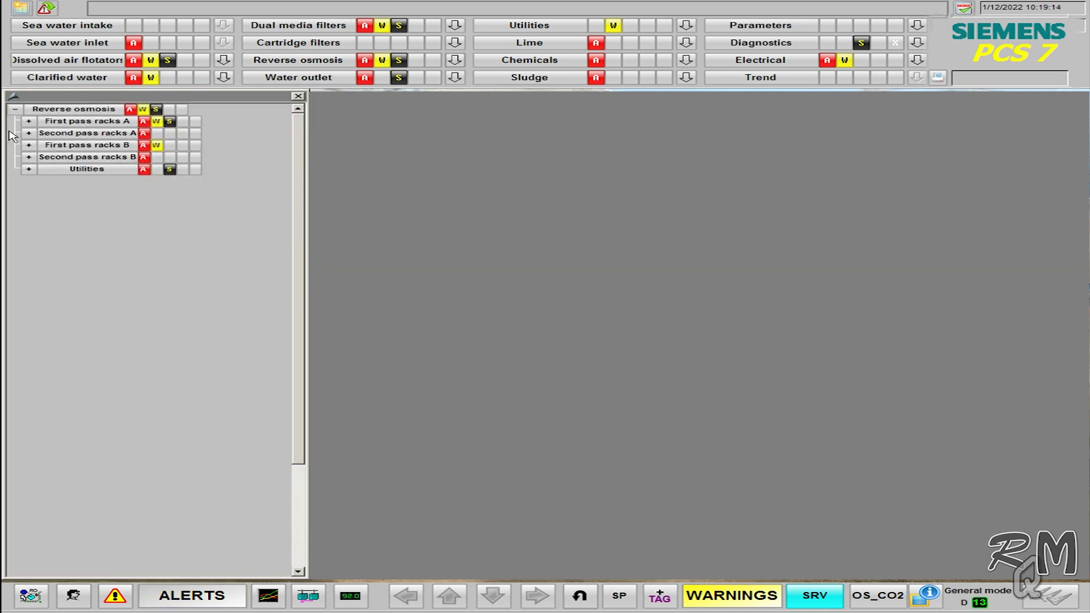
pyautogui.click(29, 121)
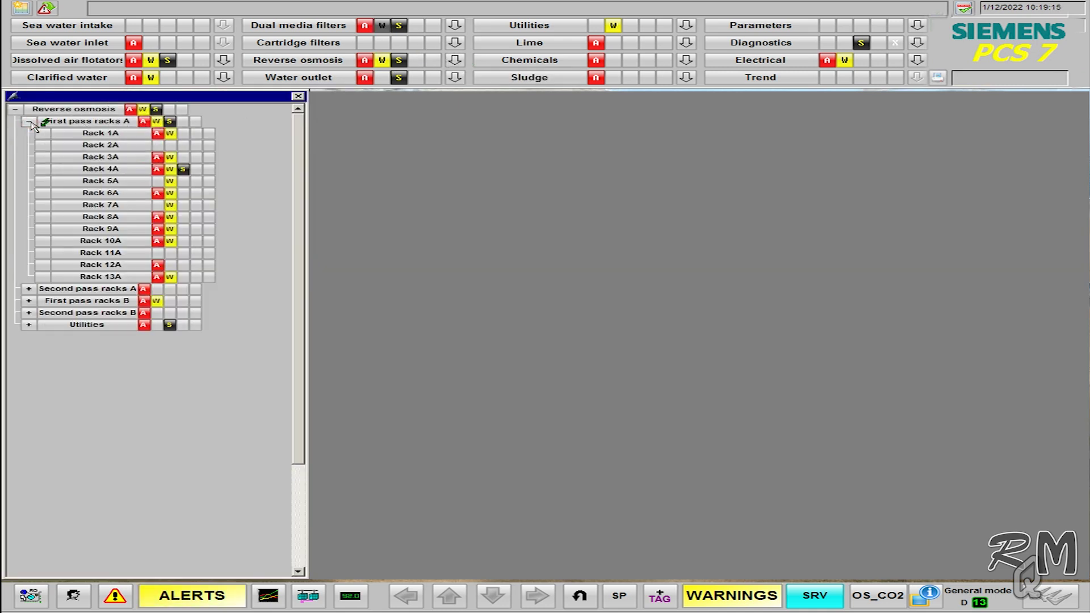
pyautogui.click(121, 156)
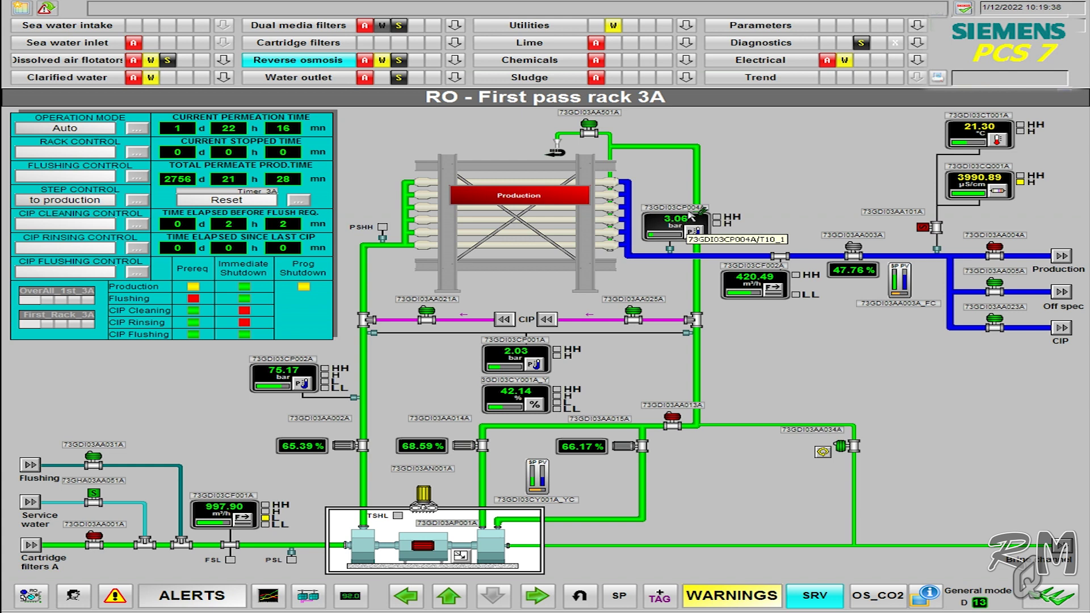
# - Toggle the tag name labels on, then open the 3.07 bar pressure 73GDI03CP004A faceplate
pyautogui.click(661, 598)
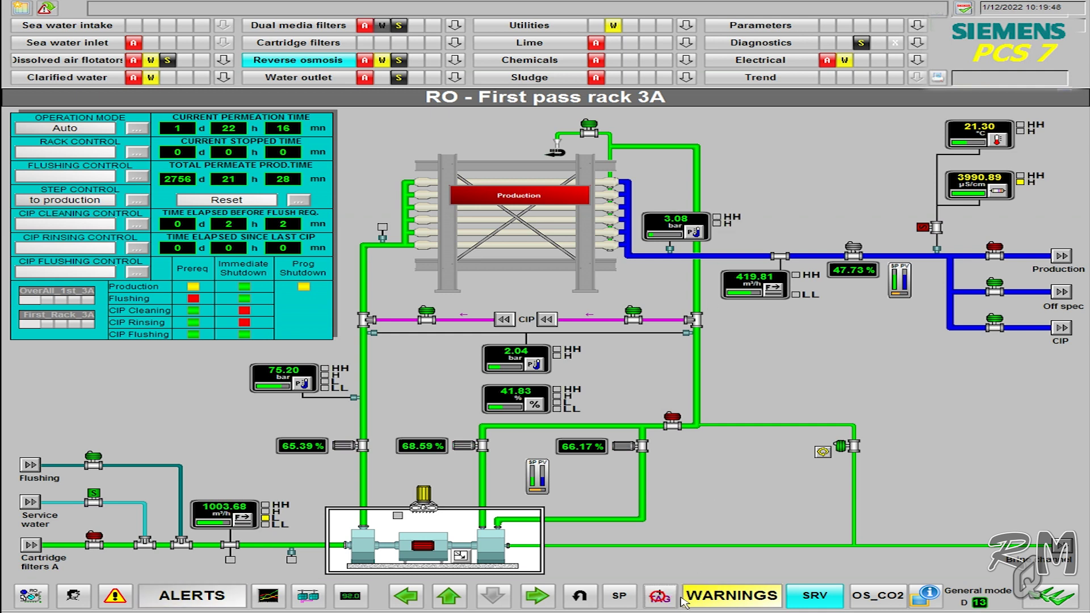
pyautogui.click(660, 599)
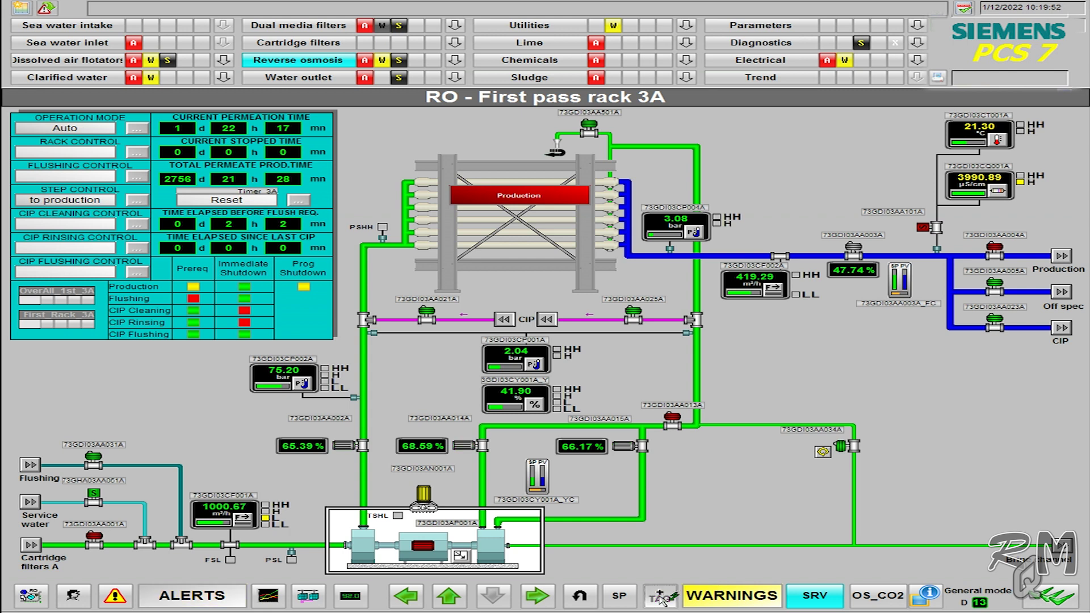
pyautogui.click(660, 599)
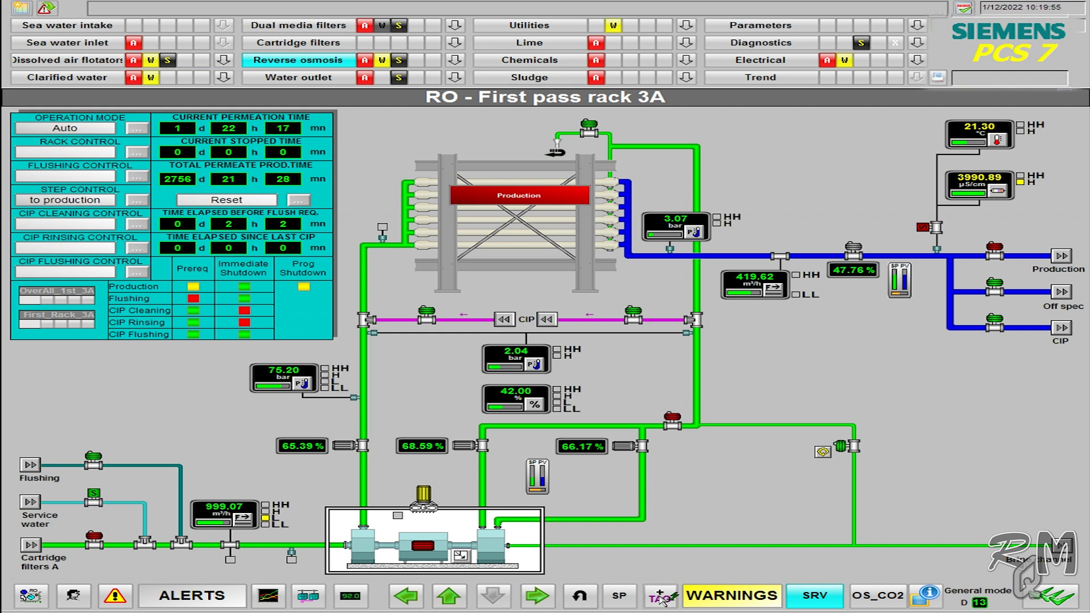
pyautogui.click(661, 599)
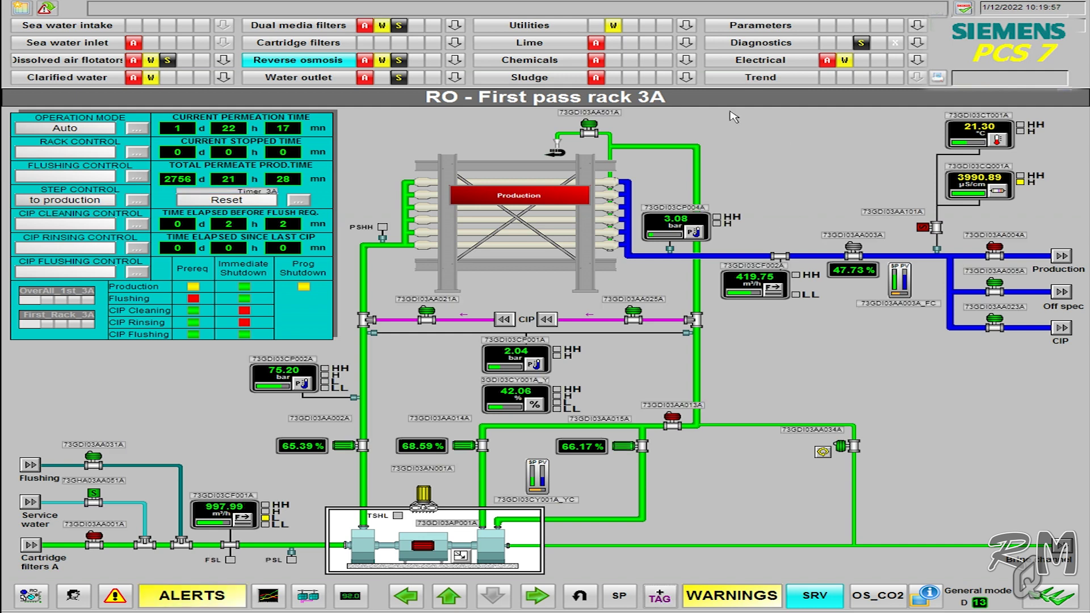
pyautogui.click(670, 231)
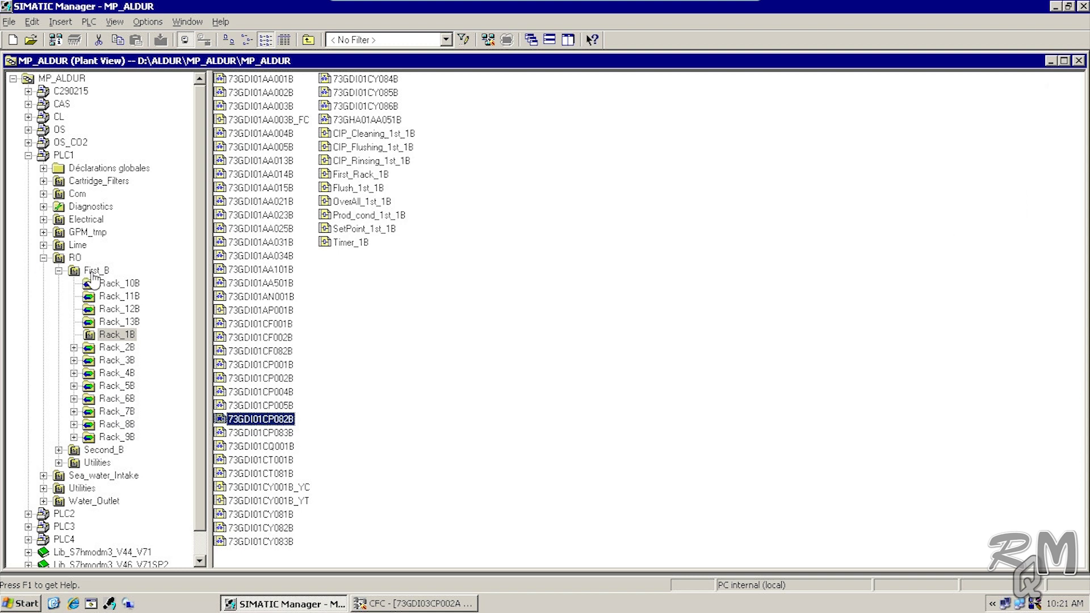
# - Collapse First_B, RO and PLC1 in the MP_ALDUR Plant View tree
pyautogui.click(58, 272)
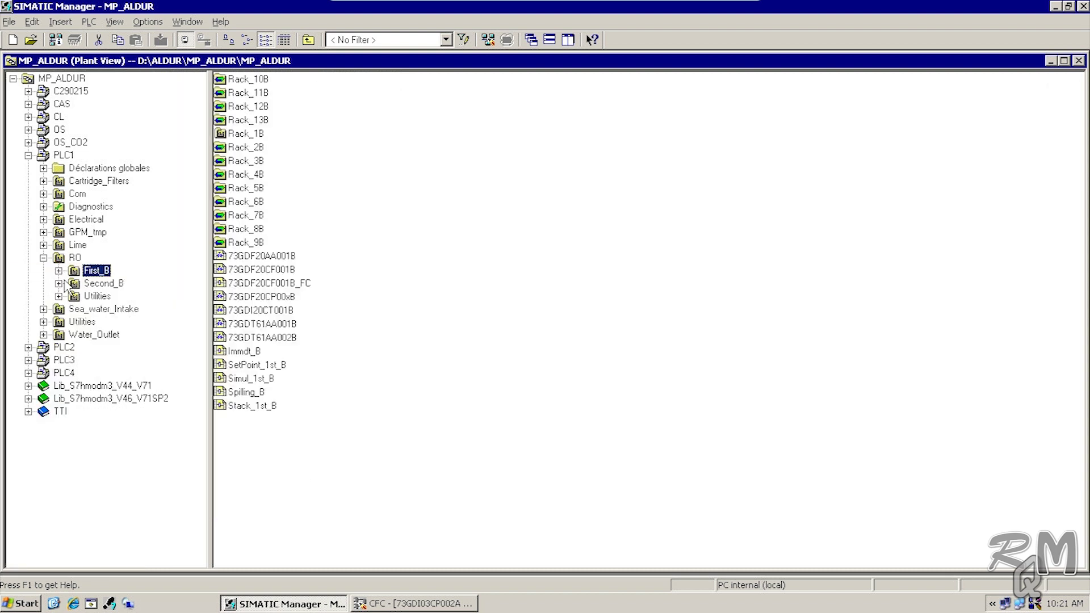
pyautogui.click(43, 258)
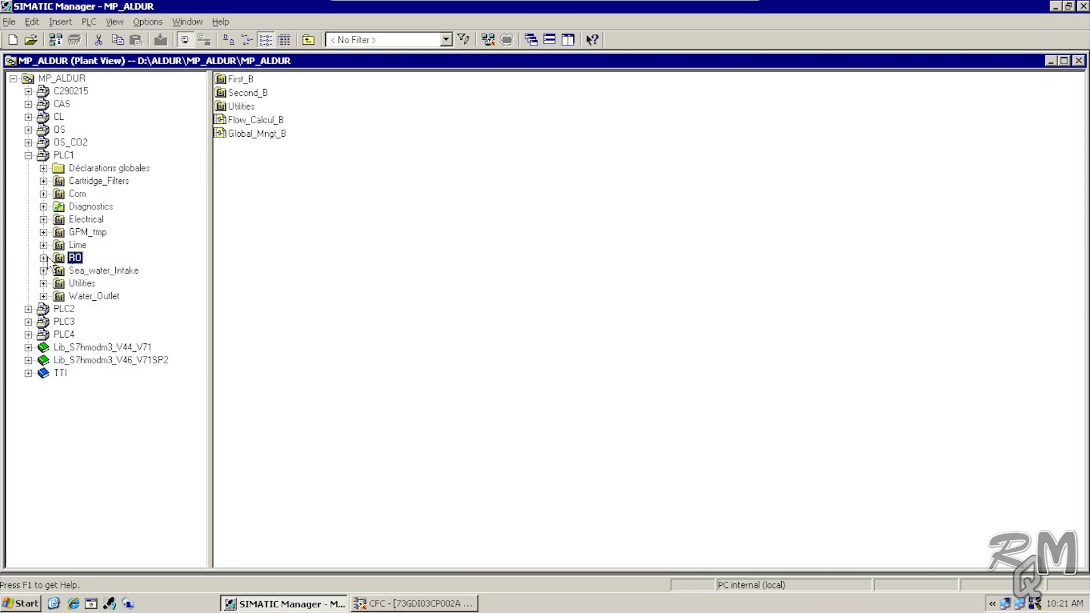
pyautogui.click(46, 155)
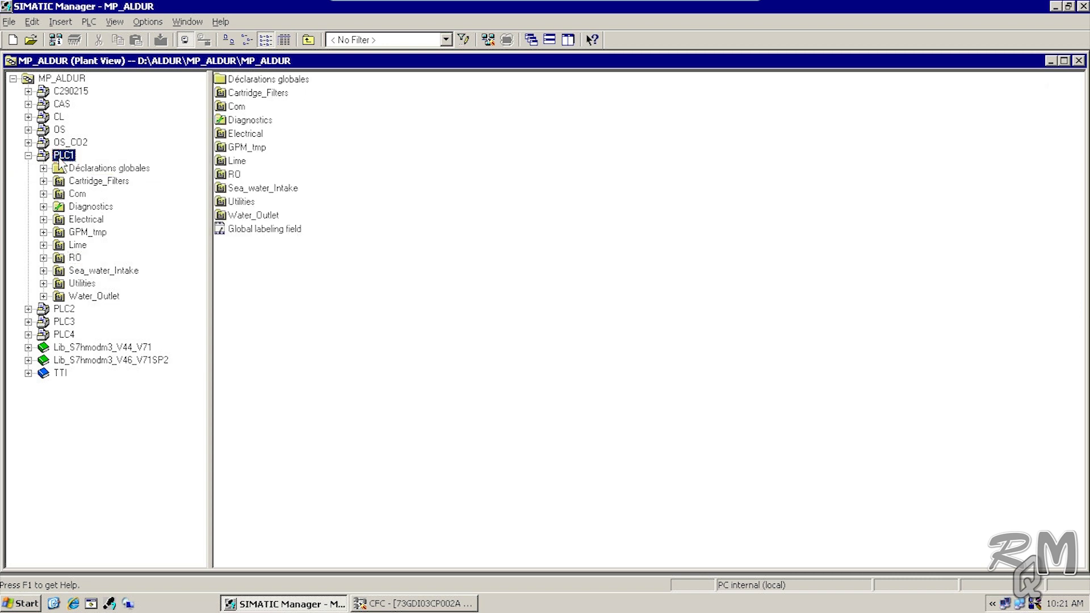
pyautogui.click(28, 156)
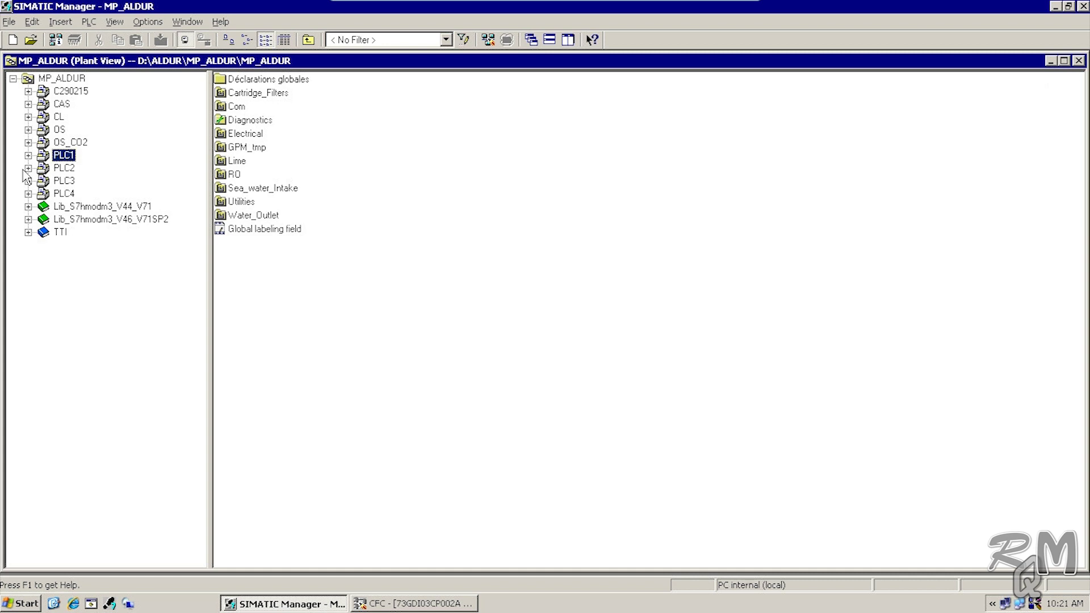
# - Navigate PLC2 > RO > First_A > Rack_3A and open chart 73GDI03CP004A in CFC
pyautogui.click(28, 168)
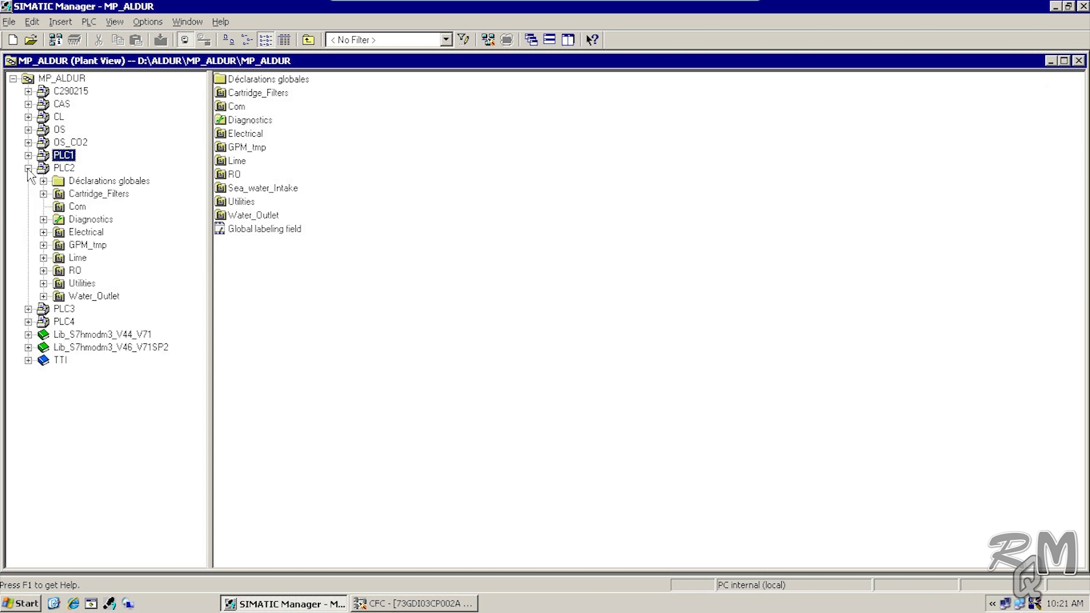
pyautogui.click(44, 270)
pyautogui.click(88, 283)
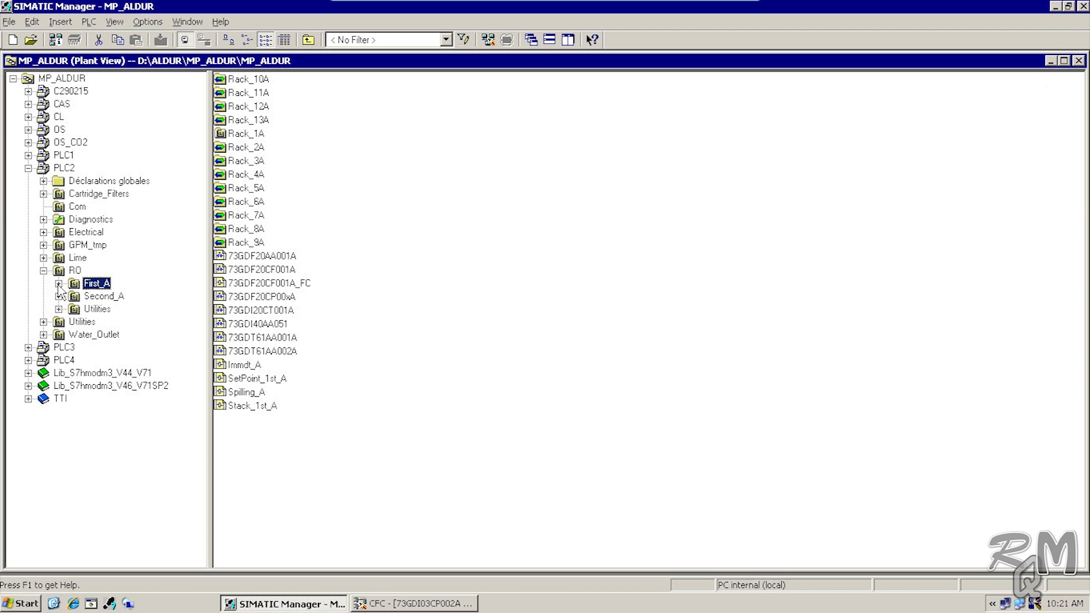
pyautogui.click(59, 284)
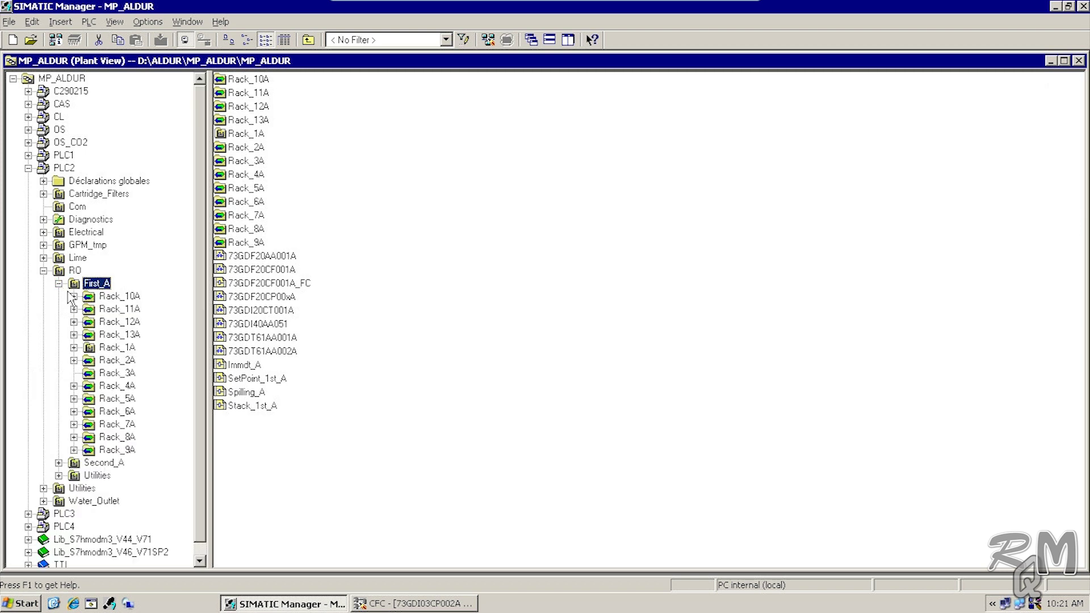
pyautogui.click(109, 373)
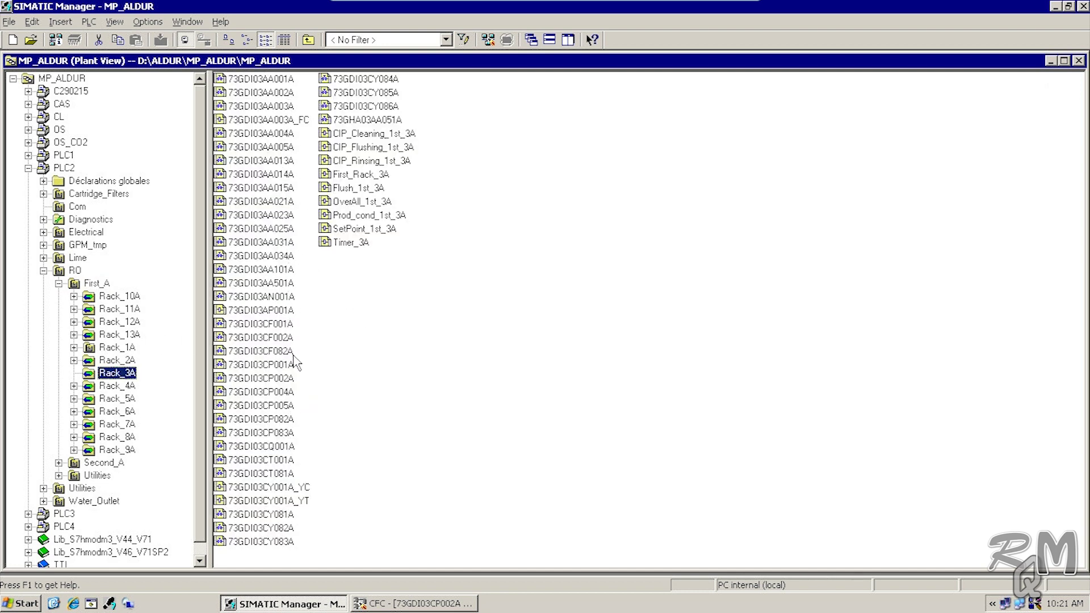
pyautogui.click(279, 393)
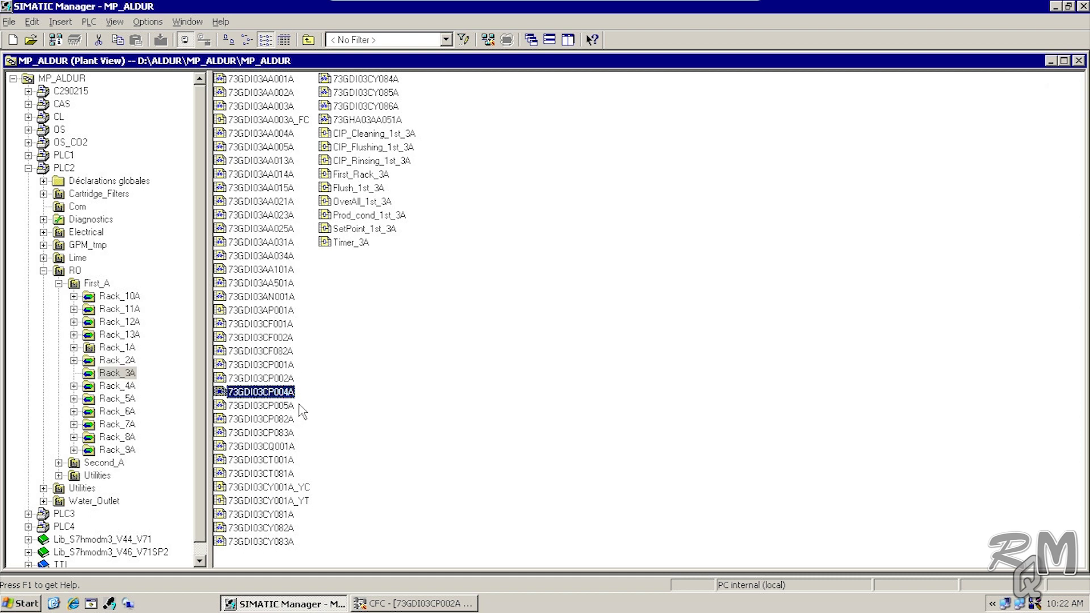
pyautogui.doubleClick(279, 392)
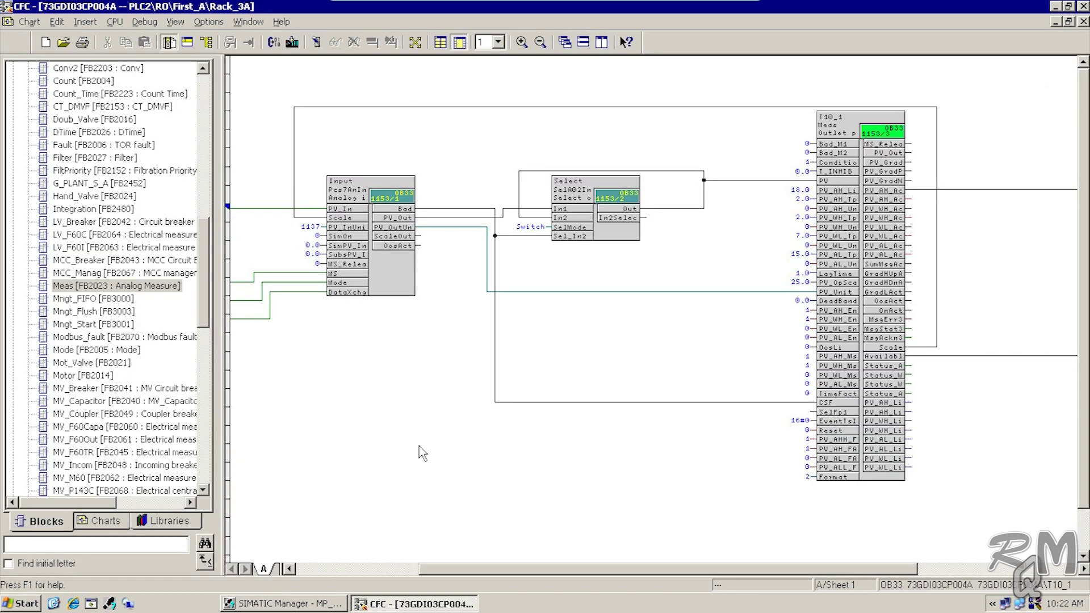
# - Leave the 73GDI03CP004A chart for the SIMATIC Manager project window
pyautogui.click(322, 603)
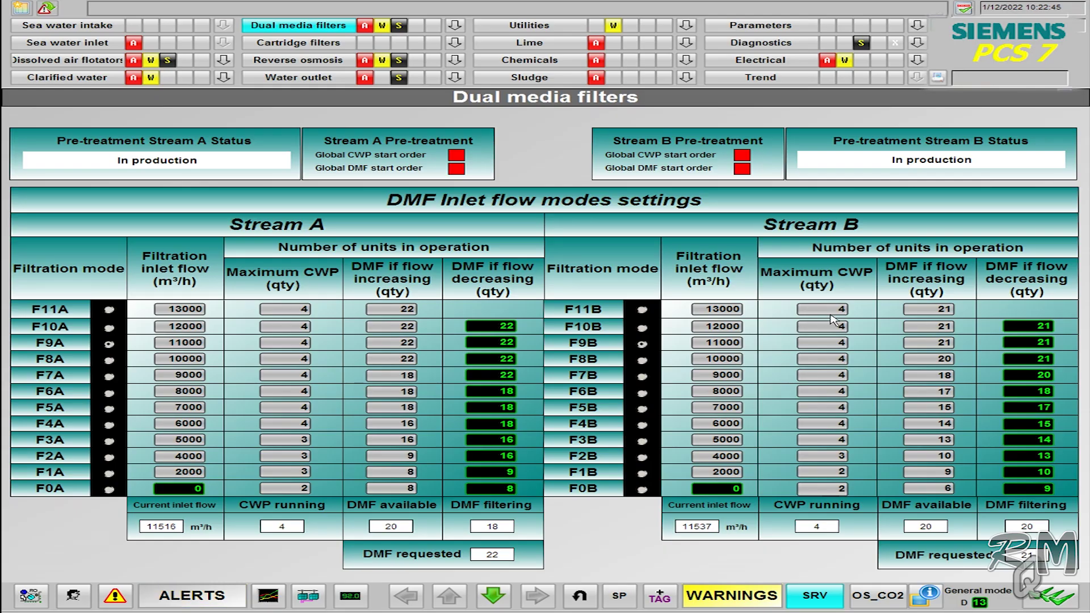
# - Go to Dual media filters > Stream B > DMF18B and open valve 72GDB18AA401B's faceplate
pyautogui.click(454, 25)
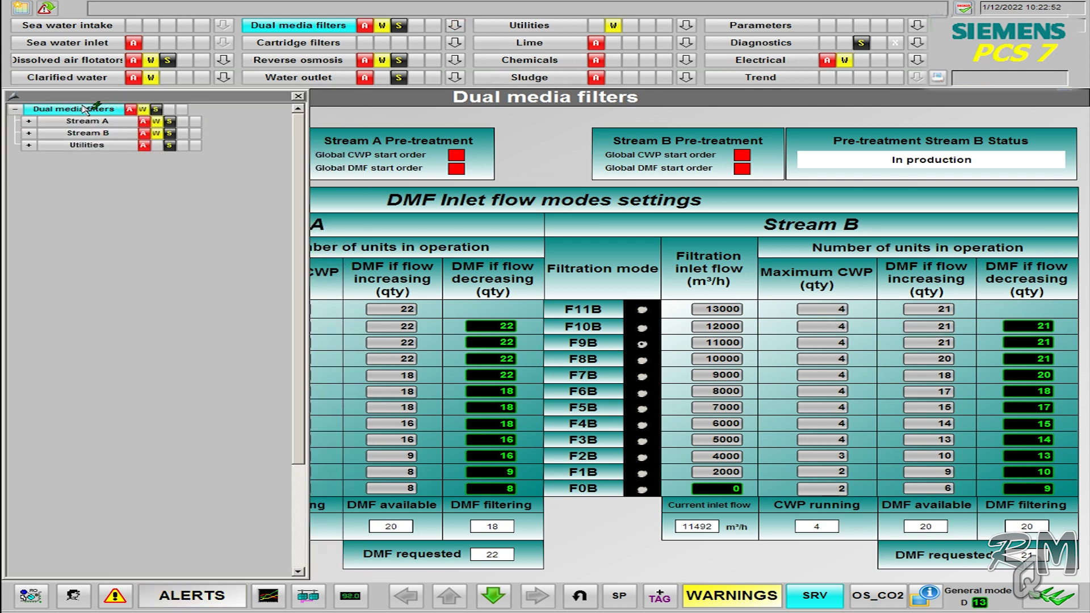
pyautogui.click(28, 133)
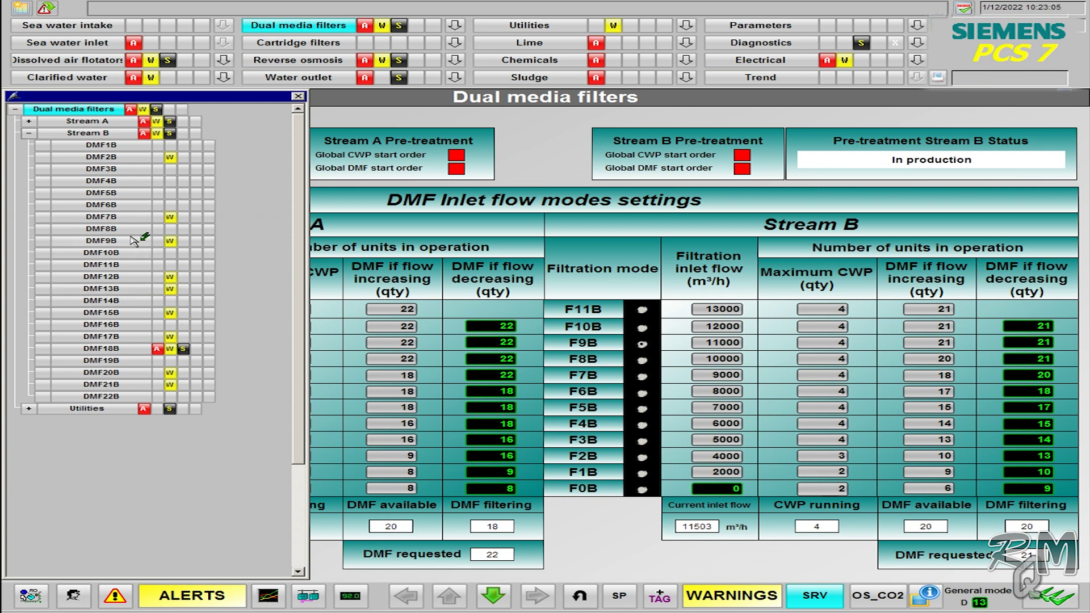
pyautogui.click(108, 351)
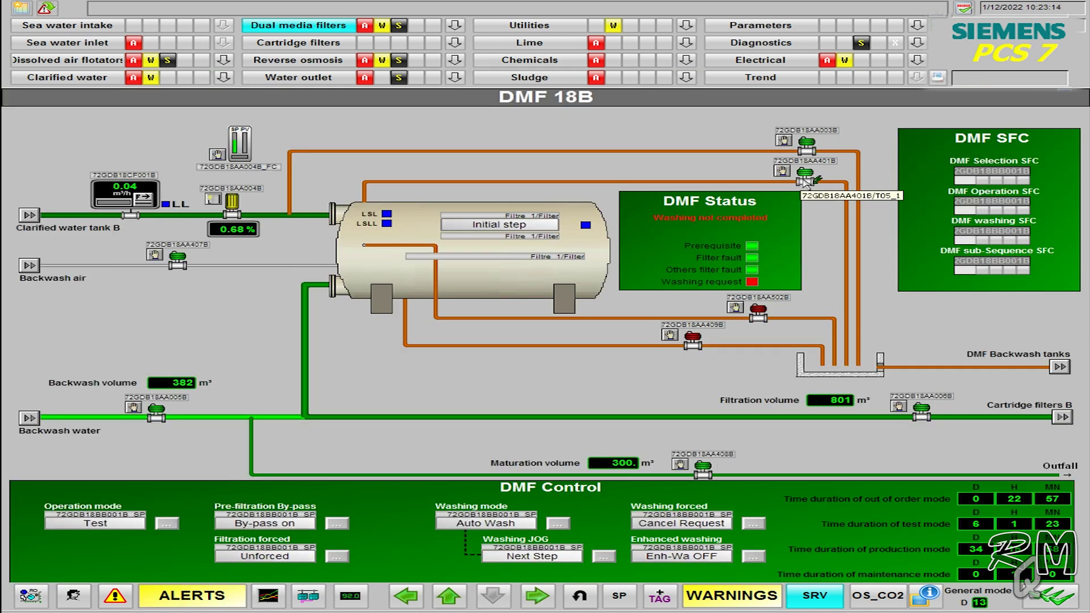
pyautogui.click(805, 177)
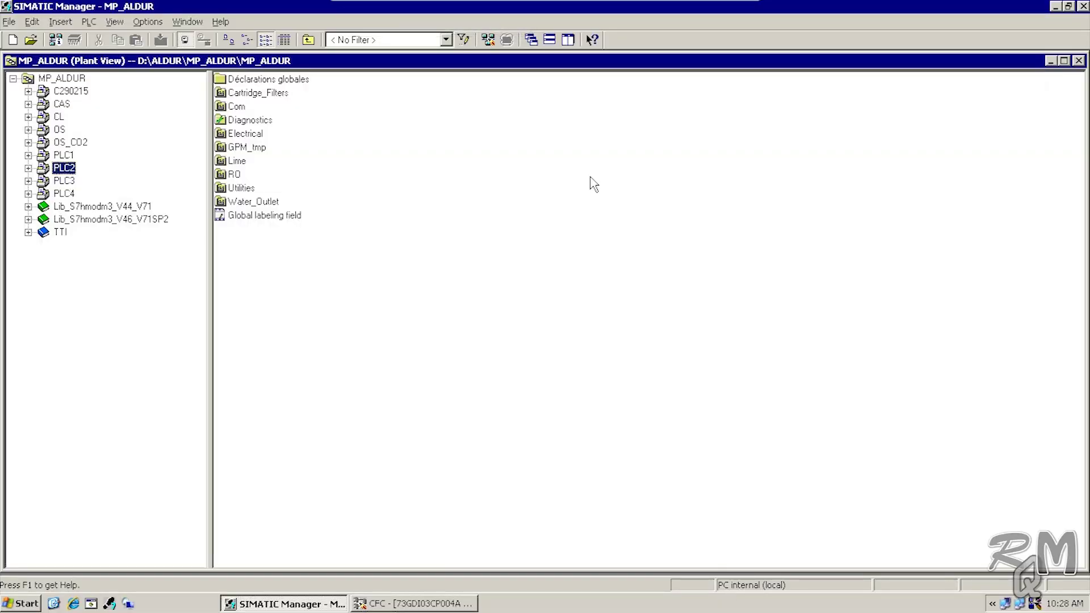
pyautogui.click(67, 181)
pyautogui.click(28, 181)
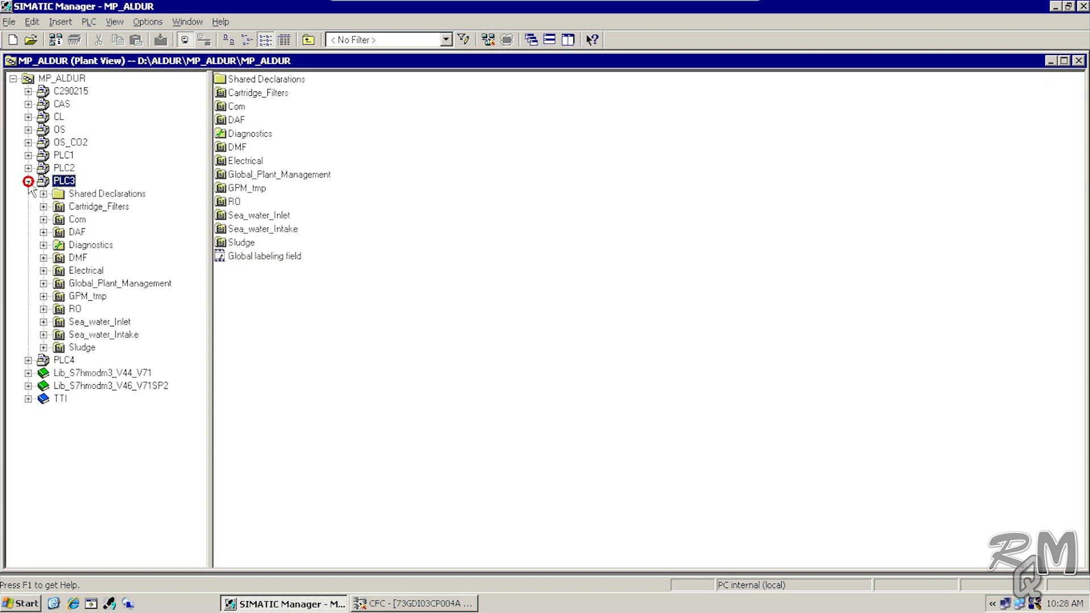
pyautogui.click(71, 232)
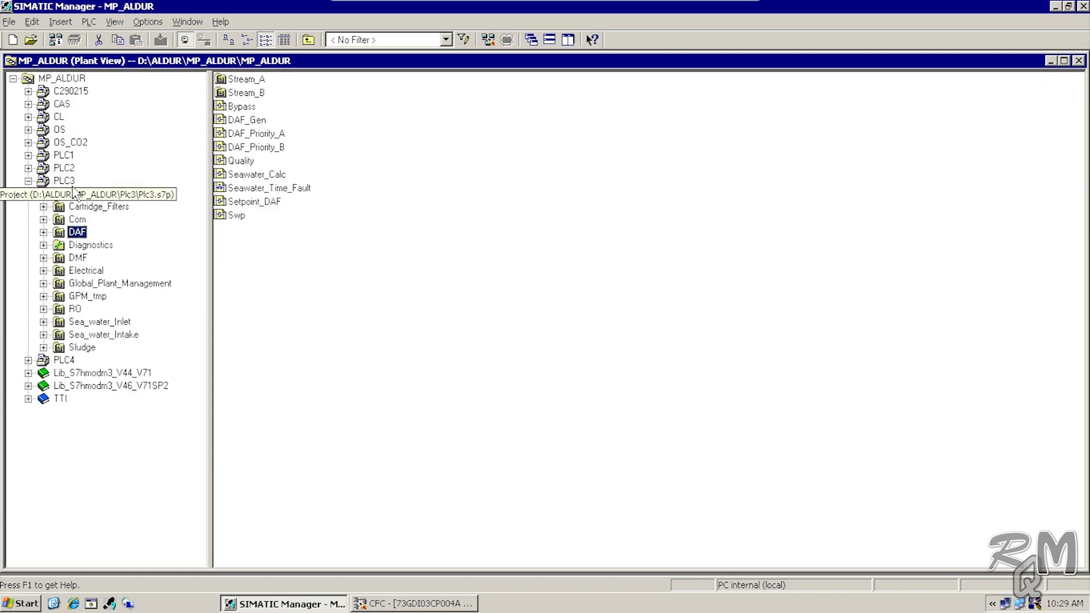
pyautogui.click(78, 258)
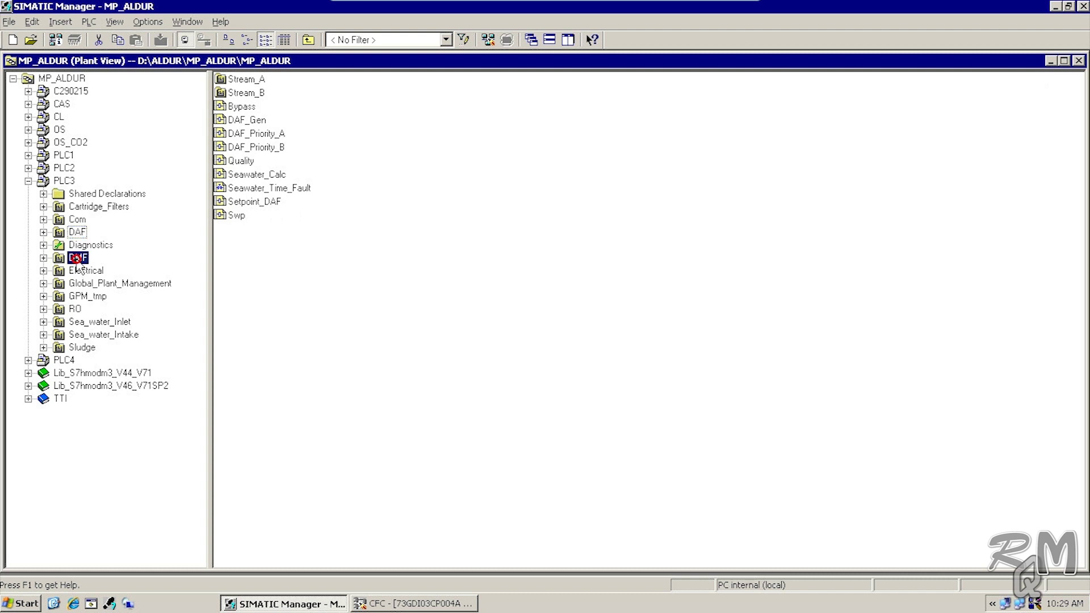
pyautogui.click(43, 258)
pyautogui.click(89, 285)
pyautogui.click(59, 283)
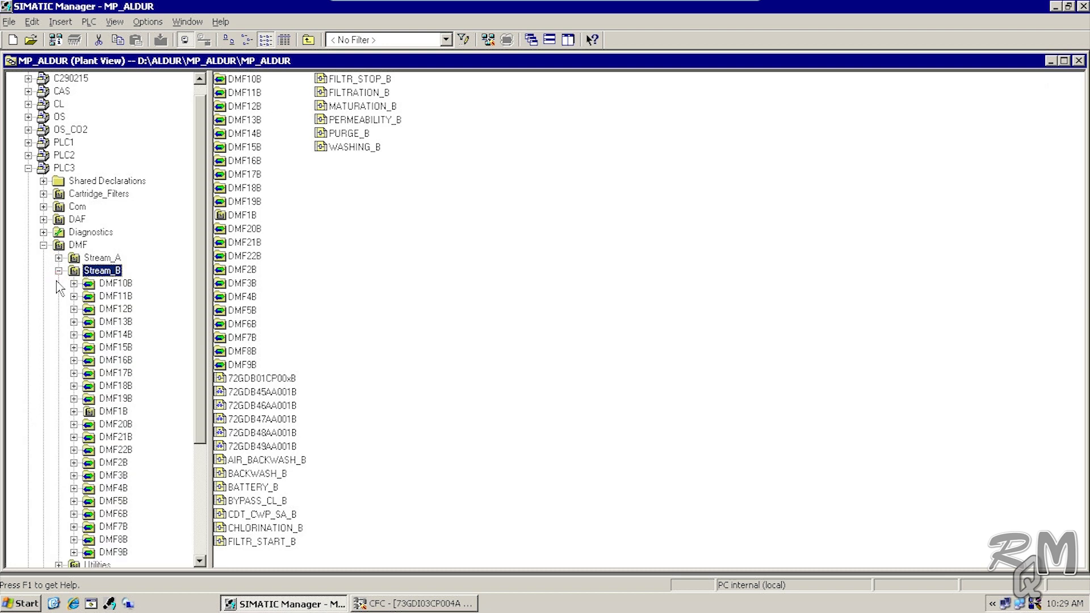
pyautogui.click(89, 386)
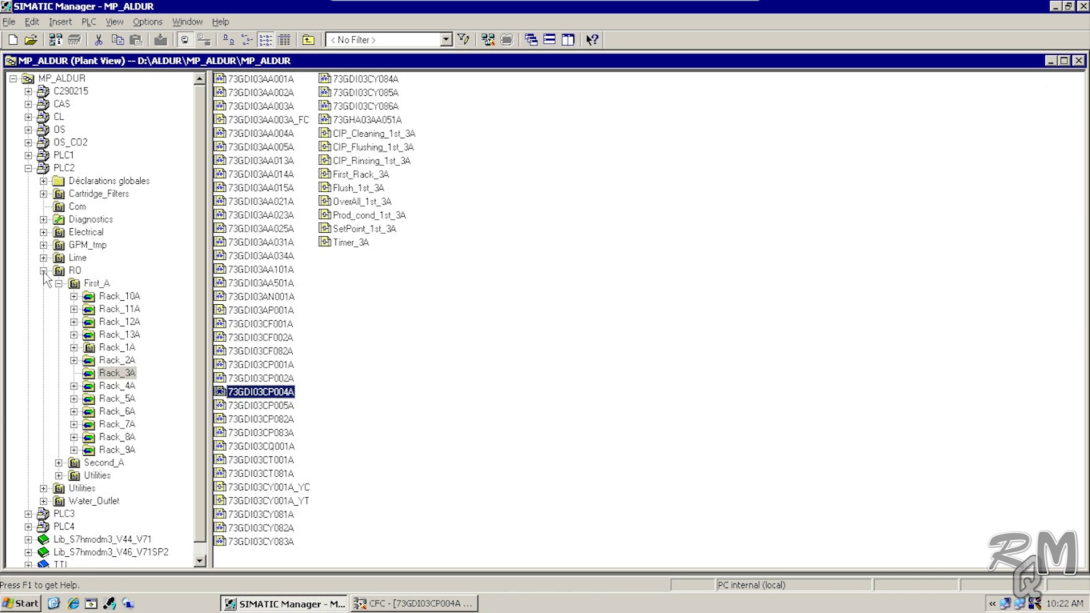
pyautogui.click(43, 271)
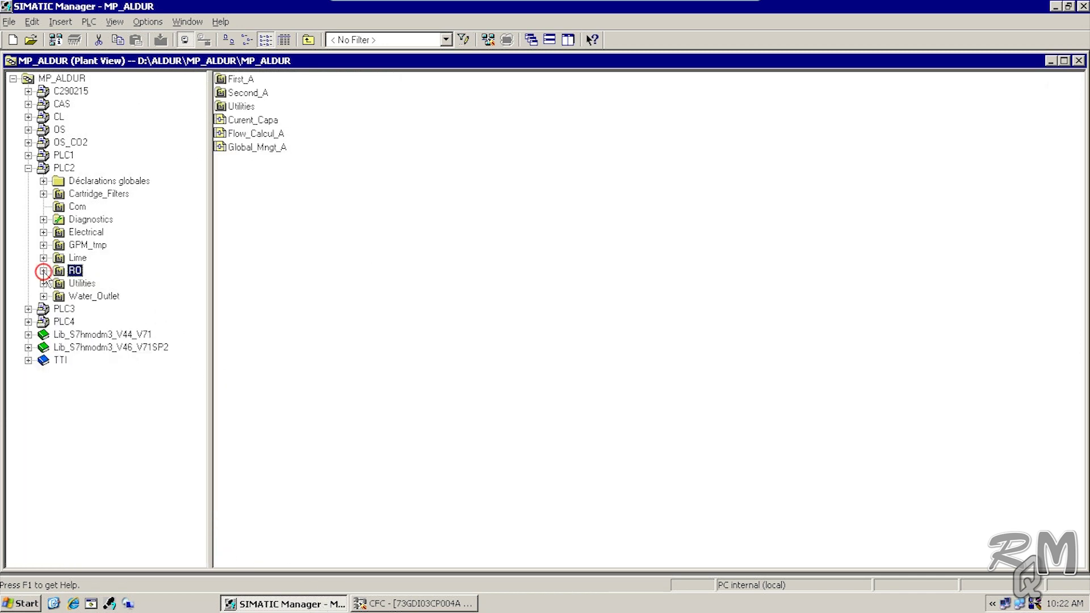
pyautogui.click(28, 169)
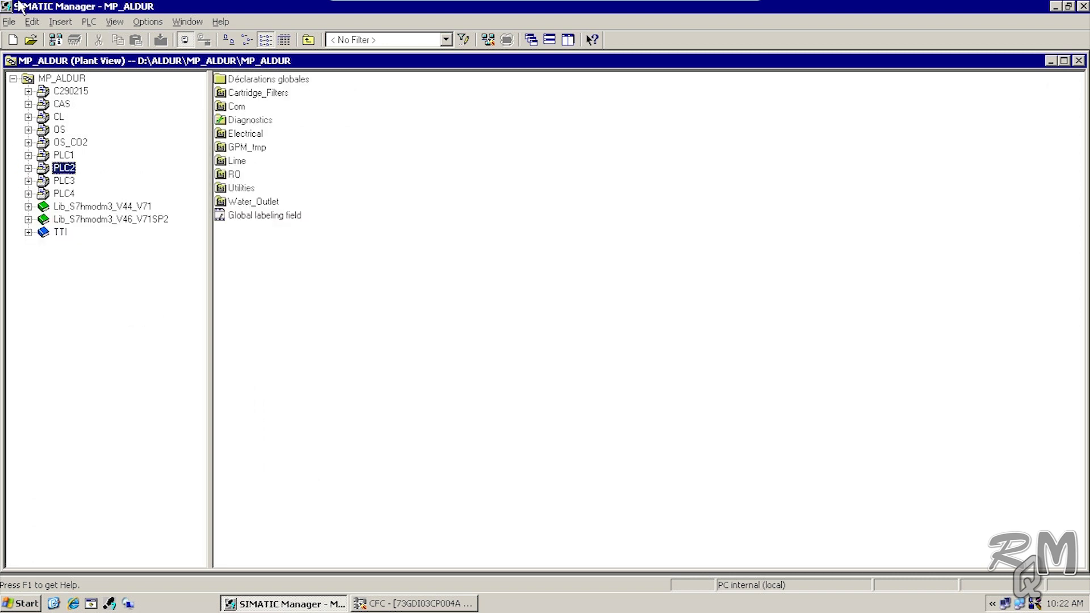